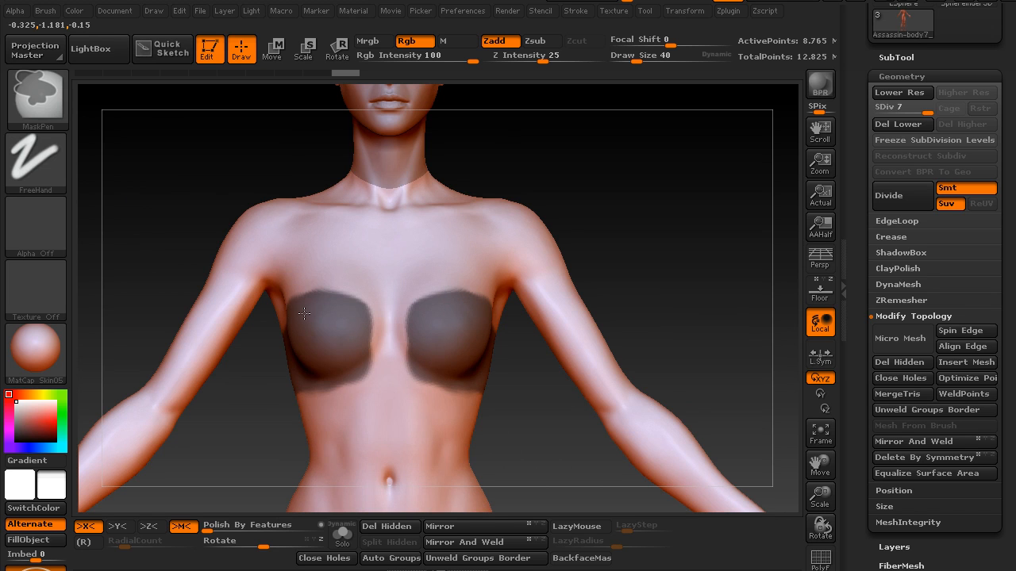
- Touch up the edges of the symmetrical chest mask with MaskPen, adding and erasing mask below the shoulders
ctrl+drag(298, 312, 310, 313)
ctrl+alt+drag(316, 413, 326, 412)
mouse_move(247, 454)
alt+mouse_down()
mouse_move(258, 479)
mouse_move(299, 331)
mouse_move(275, 413)
mouse_move(221, 435)
mouse_move(266, 450)
mouse_move(269, 345)
mouse_move(254, 293)
mouse_move(269, 313)
alt+mouse_up()
- Mask the hips and legs from the waistline down, front and back, with the MaskLasso brush
click(37, 99)
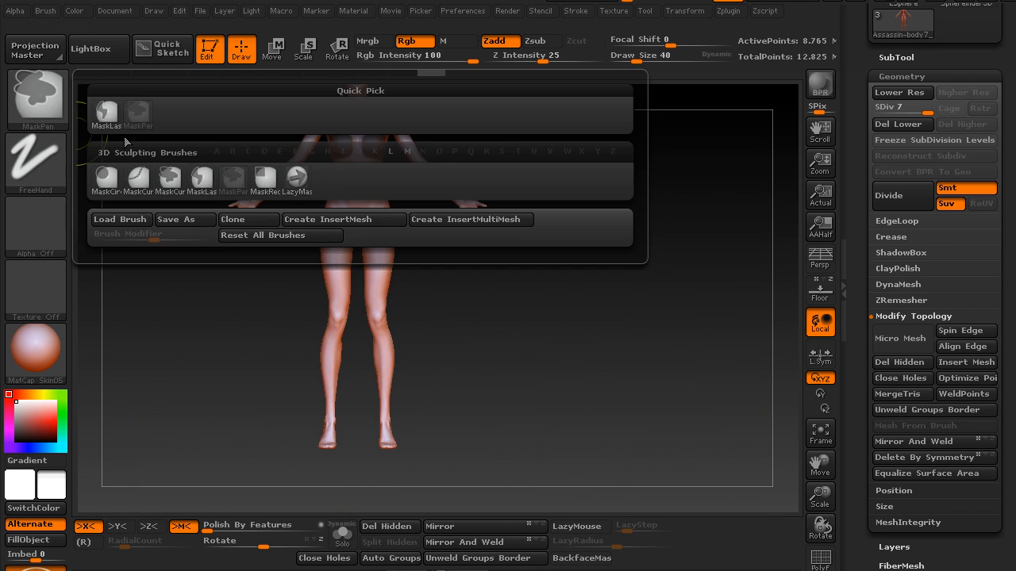
click(107, 111)
mouse_move(271, 315)
mouse_down()
mouse_move(373, 476)
mouse_move(431, 274)
mouse_move(410, 192)
mouse_move(319, 196)
mouse_move(279, 282)
mouse_move(388, 415)
mouse_up()
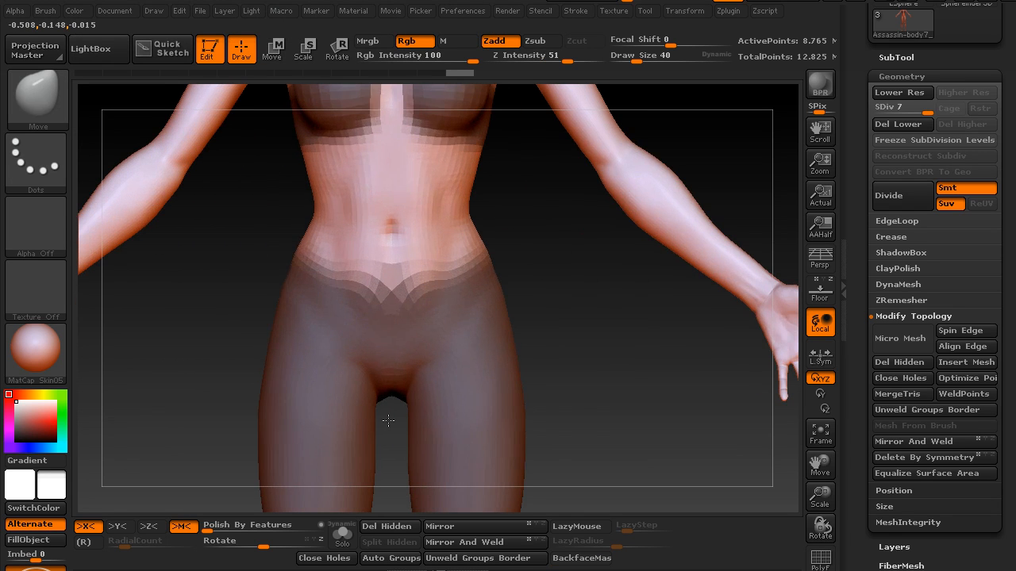
ctrl+alt+click(358, 304)
ctrl+alt+click(357, 320)
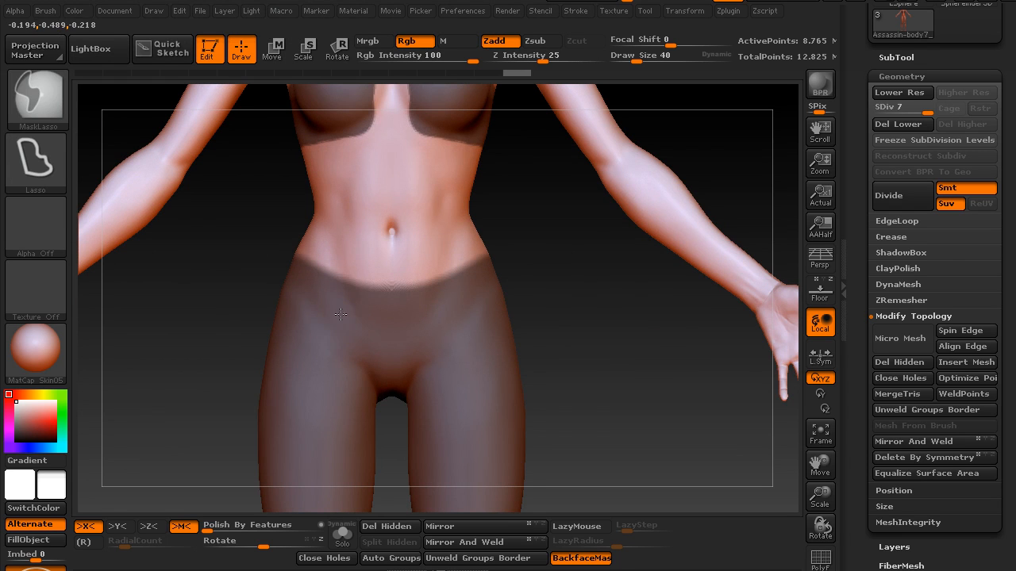
drag(190, 349, 386, 323)
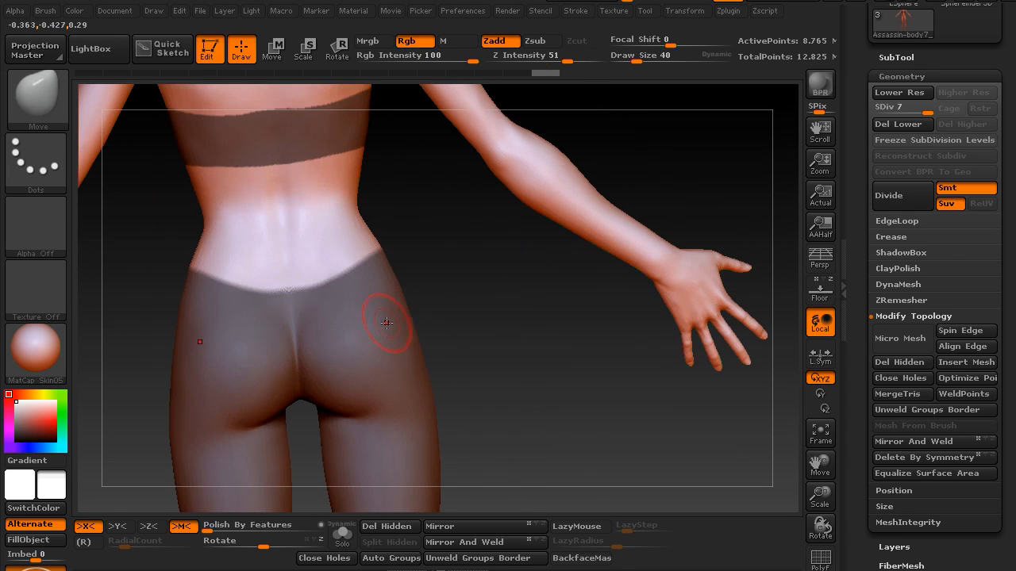
drag(495, 322, 301, 334)
alt+drag(214, 415, 256, 286)
mouse_move(257, 339)
alt+mouse_down()
mouse_move(245, 310)
mouse_move(263, 328)
alt+mouse_up()
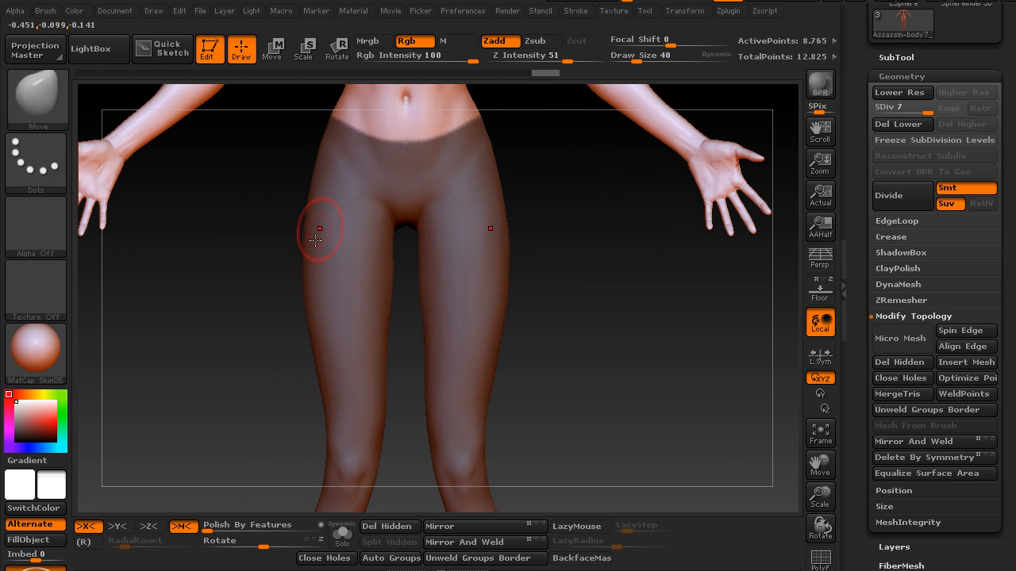
- Turn symmetry off and unmask a curved lasso strip down the front of the figure's right thigh, from the waist to above the knee
key(x)
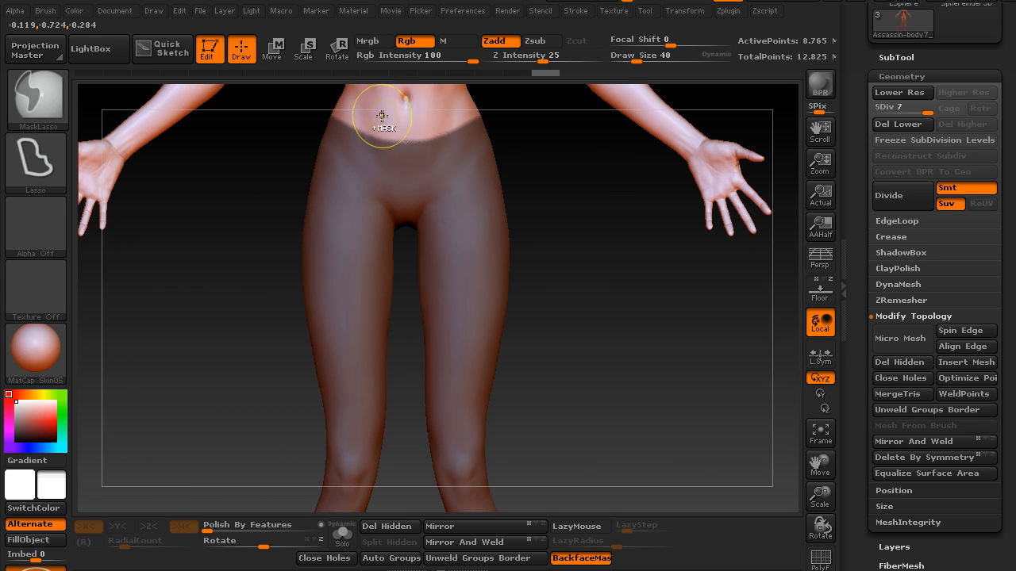
mouse_move(357, 190)
ctrl+mouse_down()
mouse_move(350, 421)
mouse_move(326, 340)
mouse_move(332, 177)
ctrl+mouse_up()
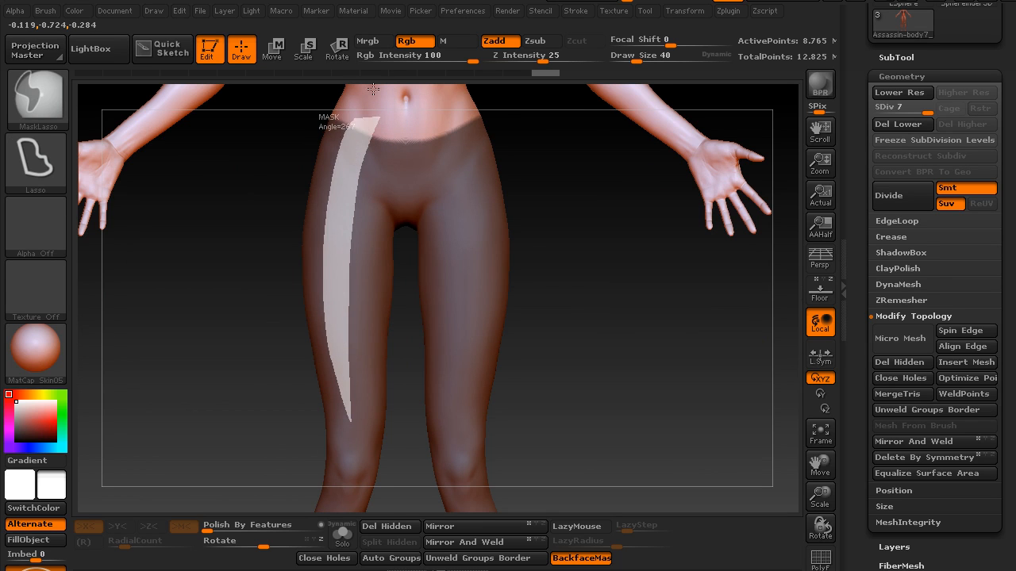
ctrl+drag(373, 89, 378, 111)
drag(221, 368, 405, 363)
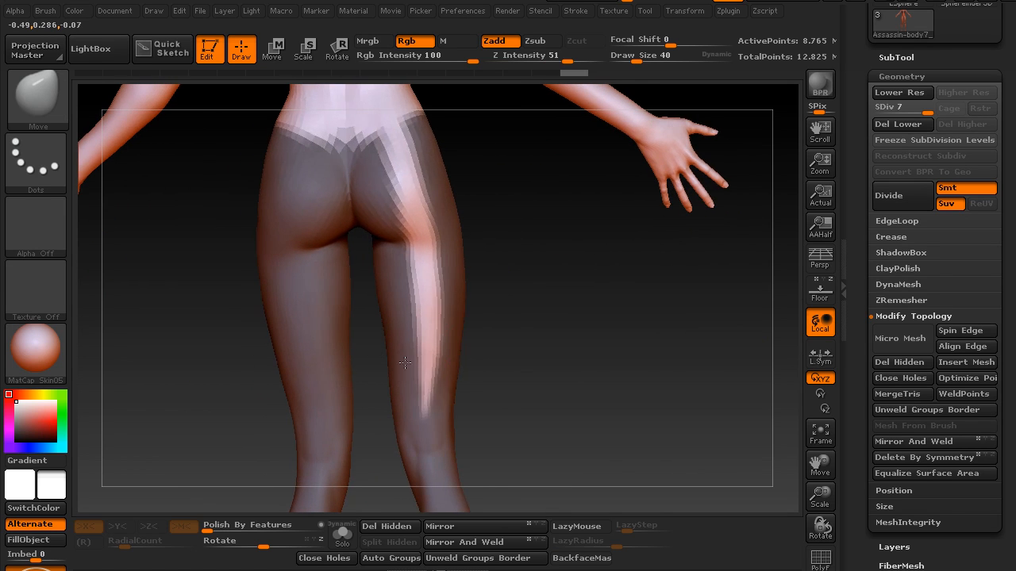
- Fill the unmasked strip on the back of the right buttock and thigh with MaskPen and turn symmetry back on
key(ctrl)
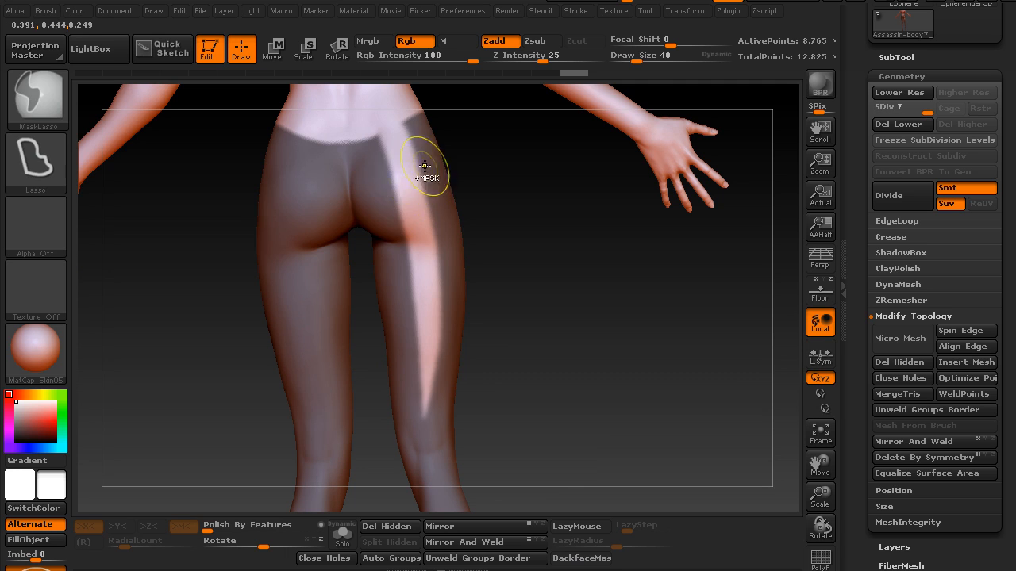
key(b)
click(139, 119)
ctrl+drag(431, 211, 406, 178)
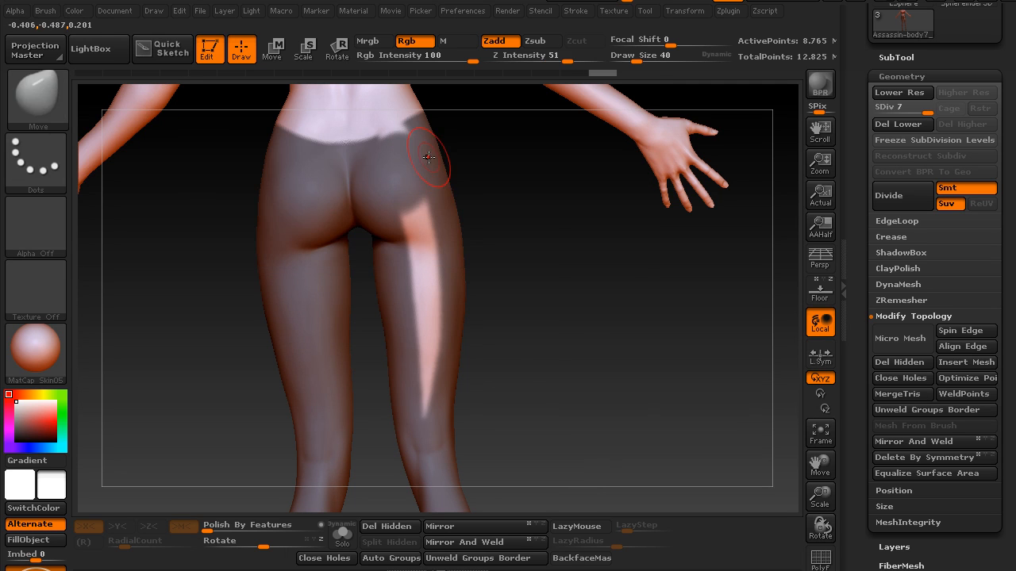
key(x)
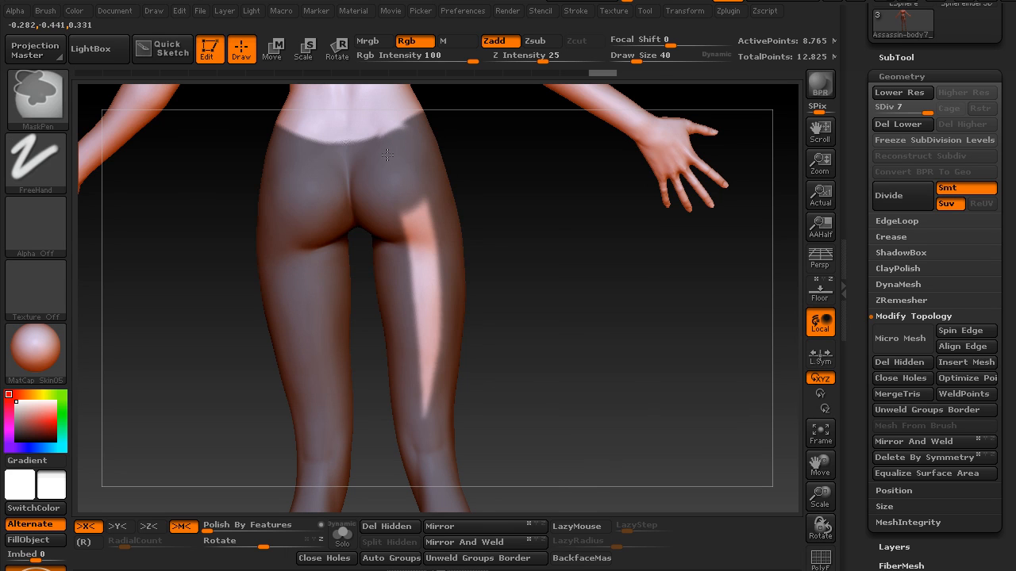
ctrl+drag(407, 198, 428, 385)
drag(587, 367, 468, 387)
mouse_move(291, 441)
alt+mouse_down()
mouse_move(281, 409)
mouse_move(301, 408)
mouse_move(302, 454)
mouse_move(296, 430)
mouse_move(315, 431)
mouse_move(338, 324)
mouse_move(379, 372)
alt+mouse_up()
alt+drag(319, 355, 309, 386)
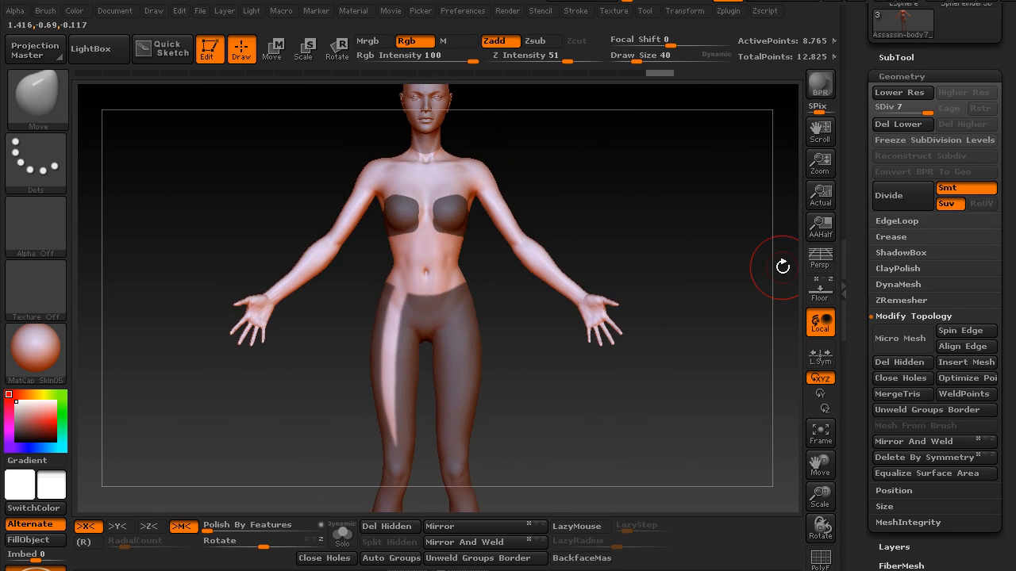
- Open the Extract settings for the body subtool
drag(861, 177, 862, 160)
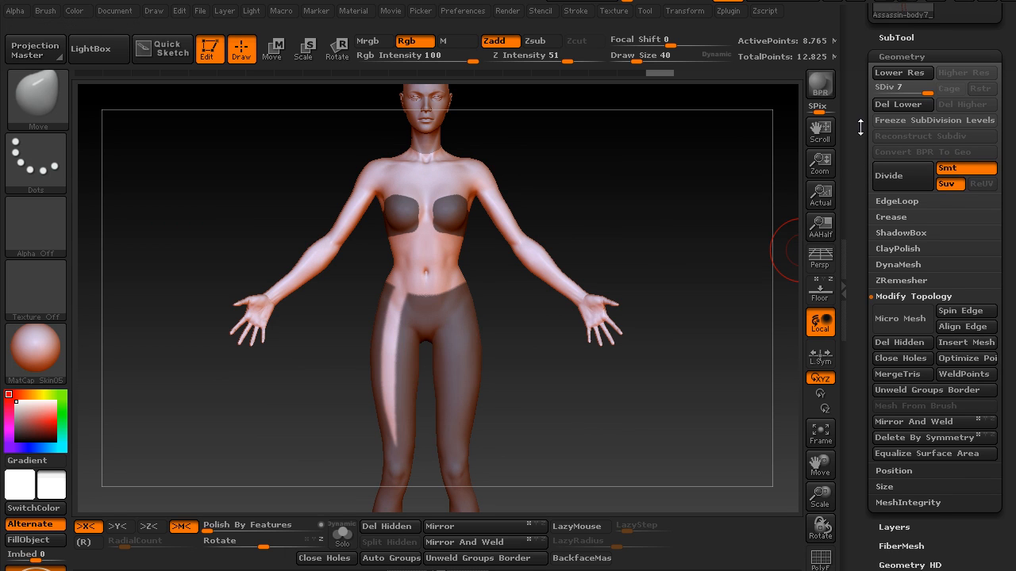
drag(860, 112, 858, 137)
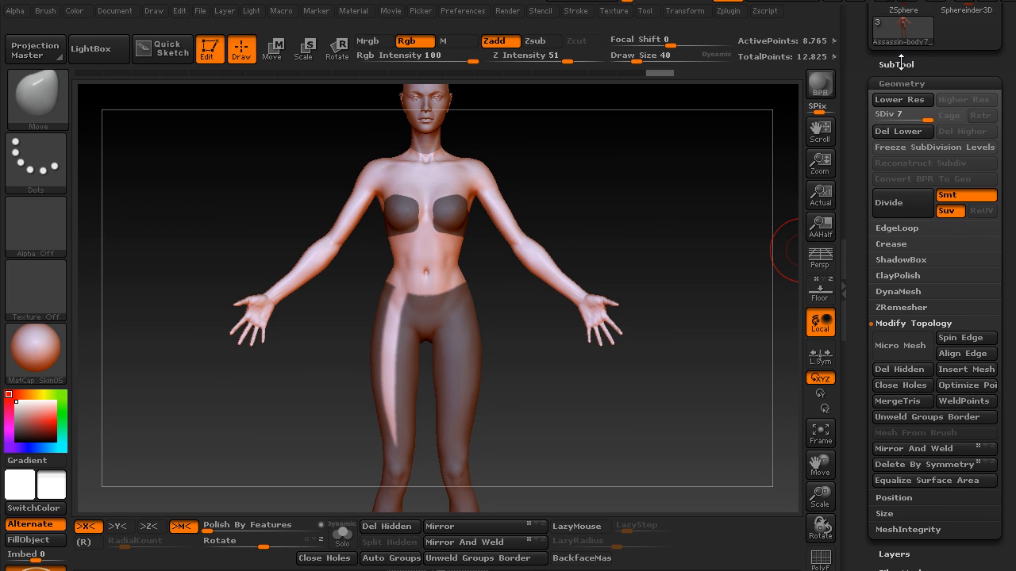
mouse_move(863, 423)
mouse_down()
mouse_move(865, 407)
mouse_move(864, 431)
mouse_up()
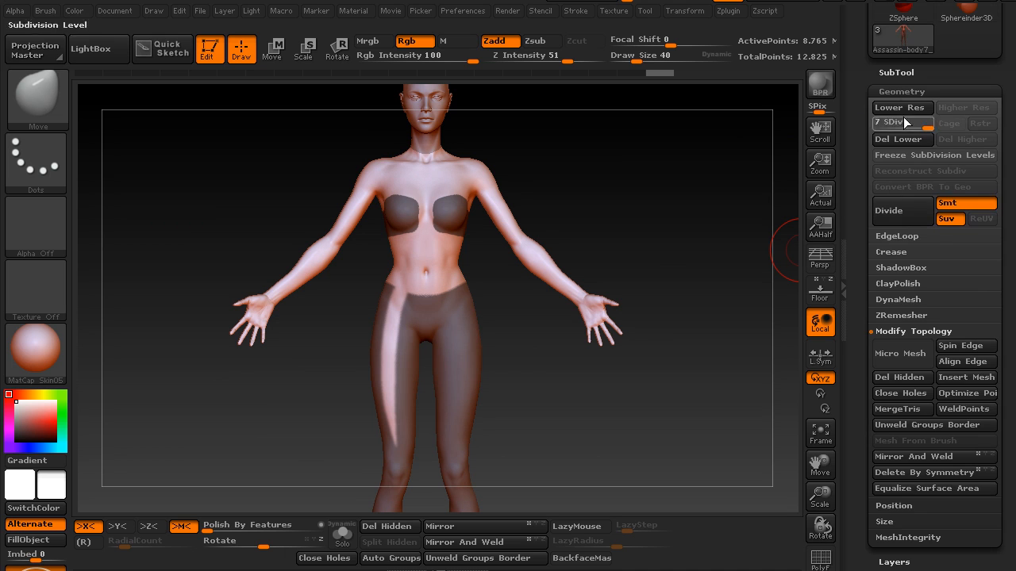
click(902, 72)
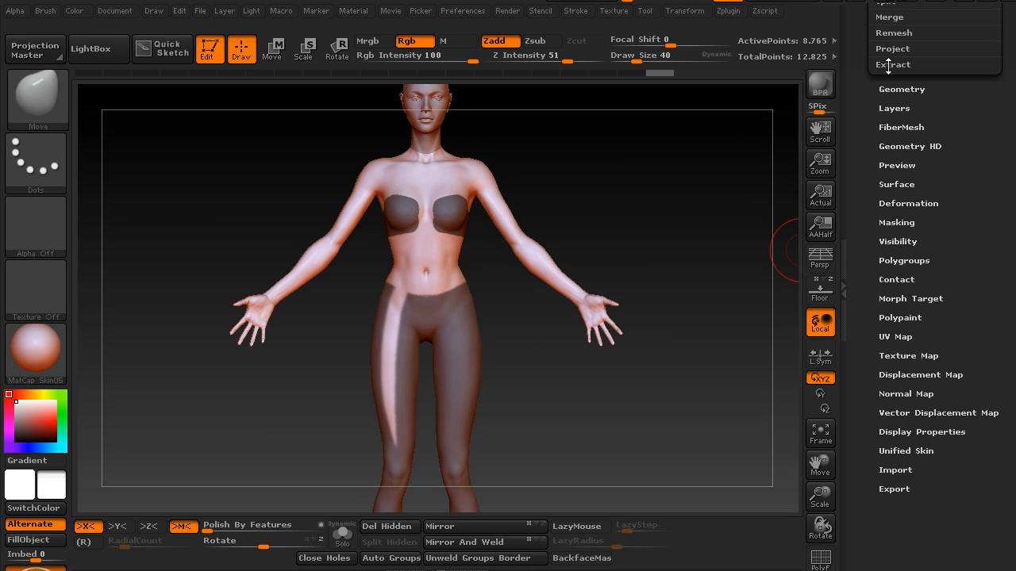
click(888, 66)
drag(860, 49, 860, 226)
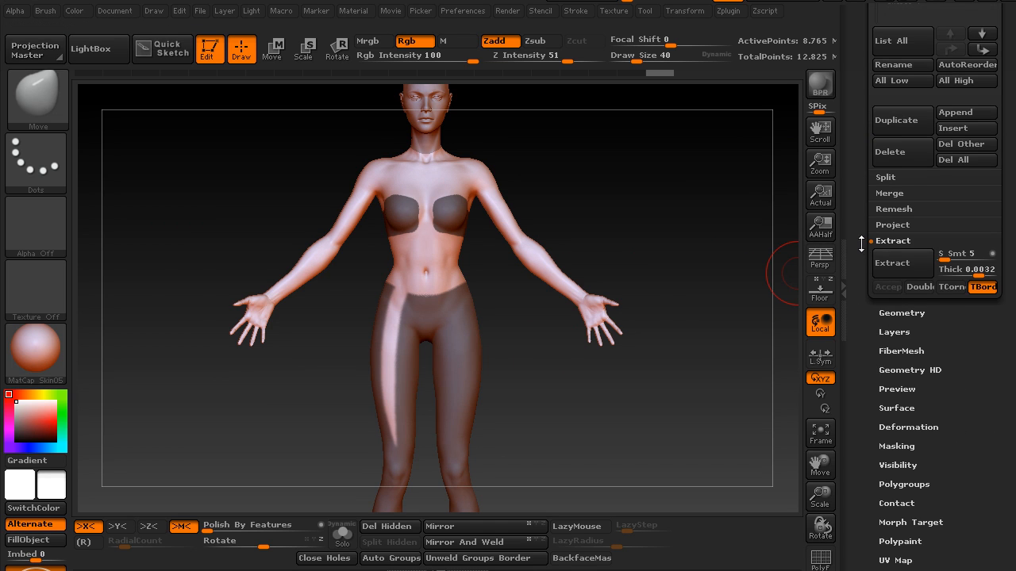
- Lower the body's subdivision level by two and preview an extraction of the masked areas with smoothness 5 and thickness 0.0032
alt+drag(571, 198, 569, 380)
drag(866, 175, 851, 289)
key(shift)
key(shift+d)
key(shift+d)
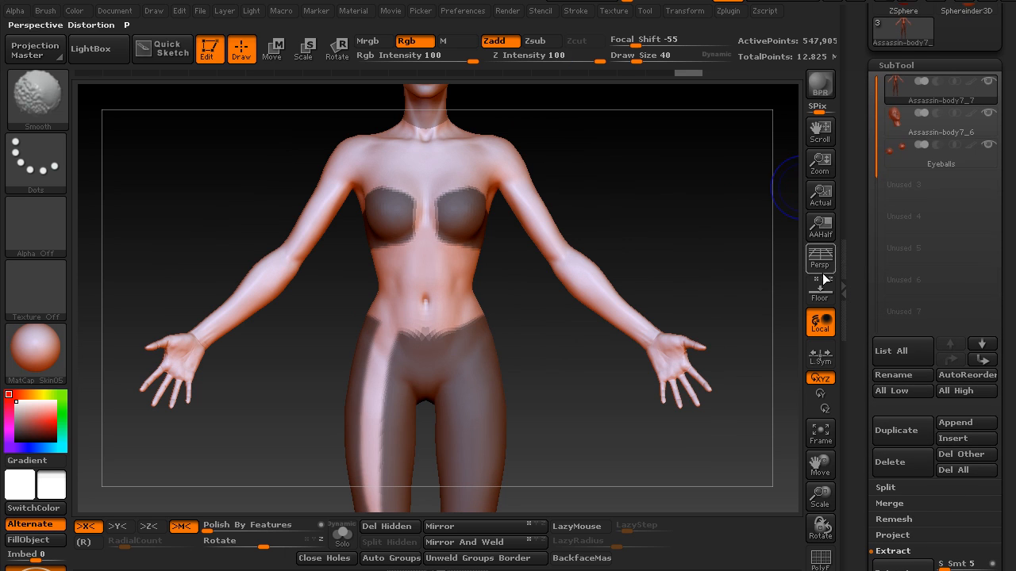
drag(851, 410, 855, 281)
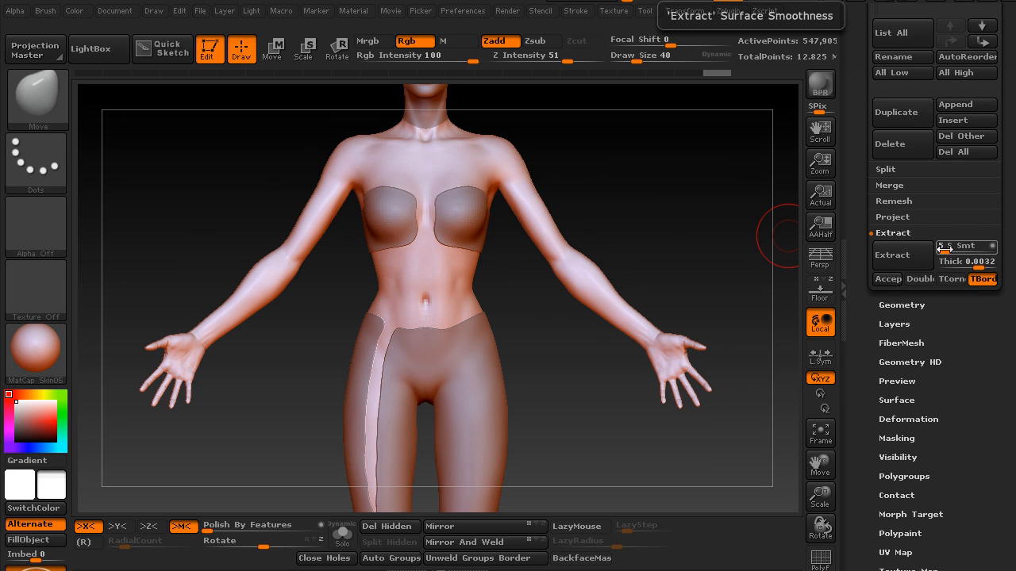
- Set the extraction's surface smoothness to 0 and preview the masked areas' extraction again without accepting it
drag(944, 248, 936, 249)
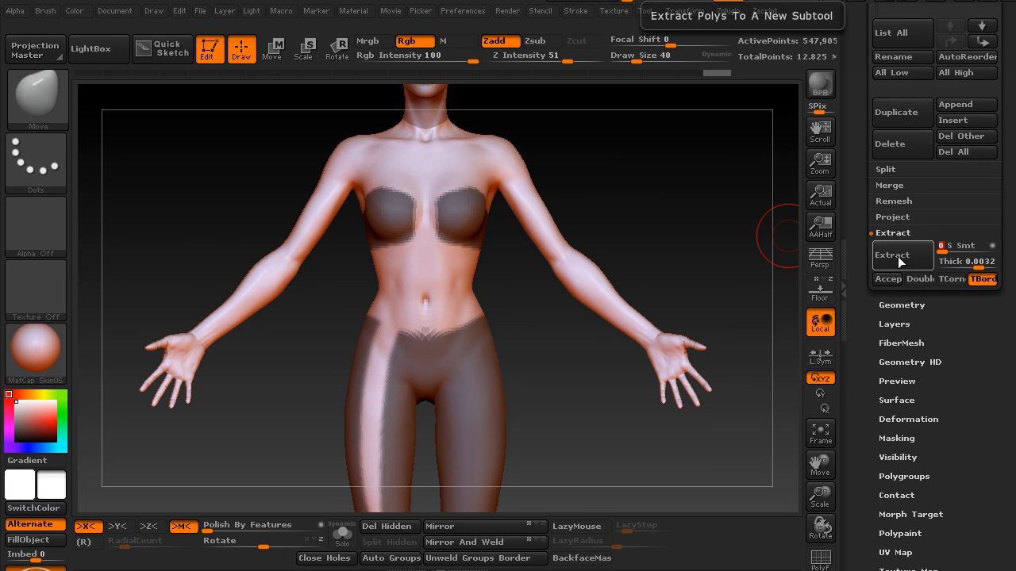
click(900, 255)
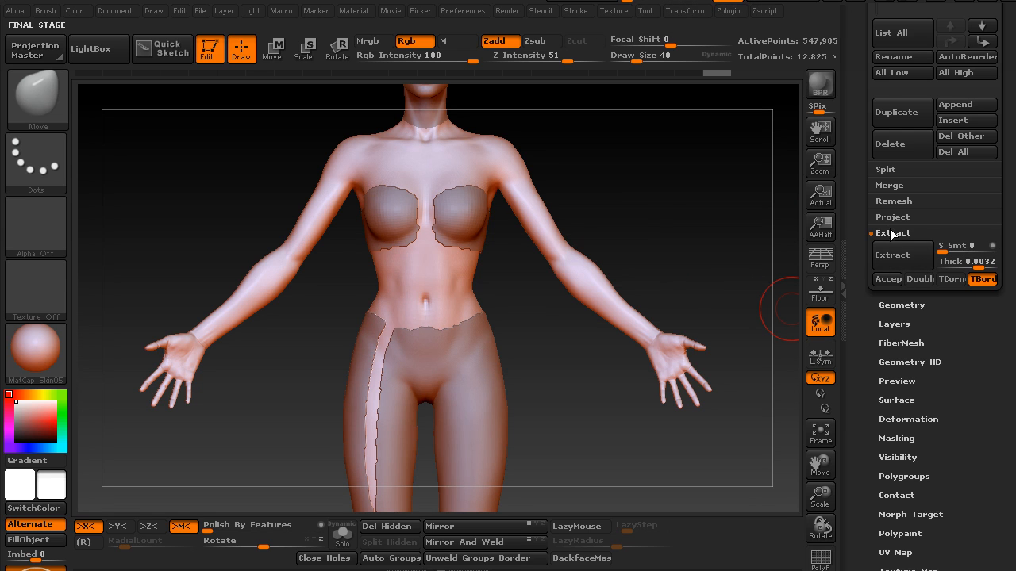
drag(639, 207, 680, 232)
- Duplicate the body subtool and select the copy below the original
drag(863, 177, 854, 301)
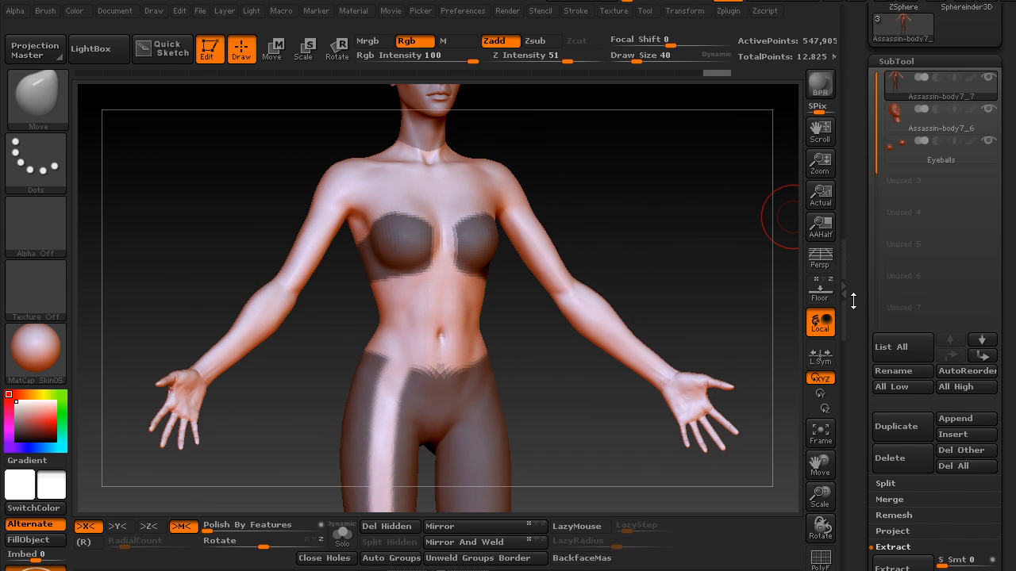
drag(864, 116, 865, 122)
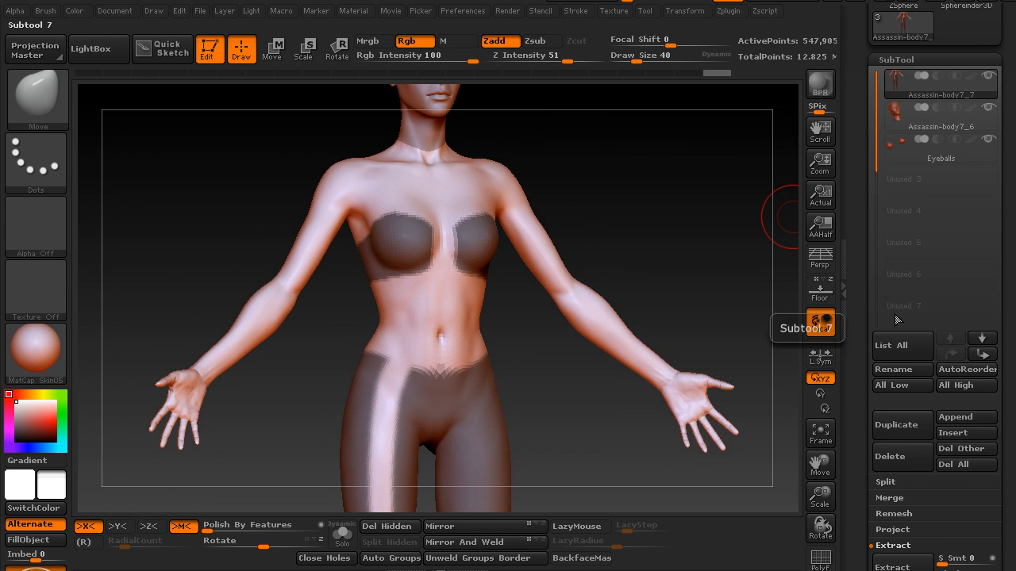
click(896, 425)
click(902, 129)
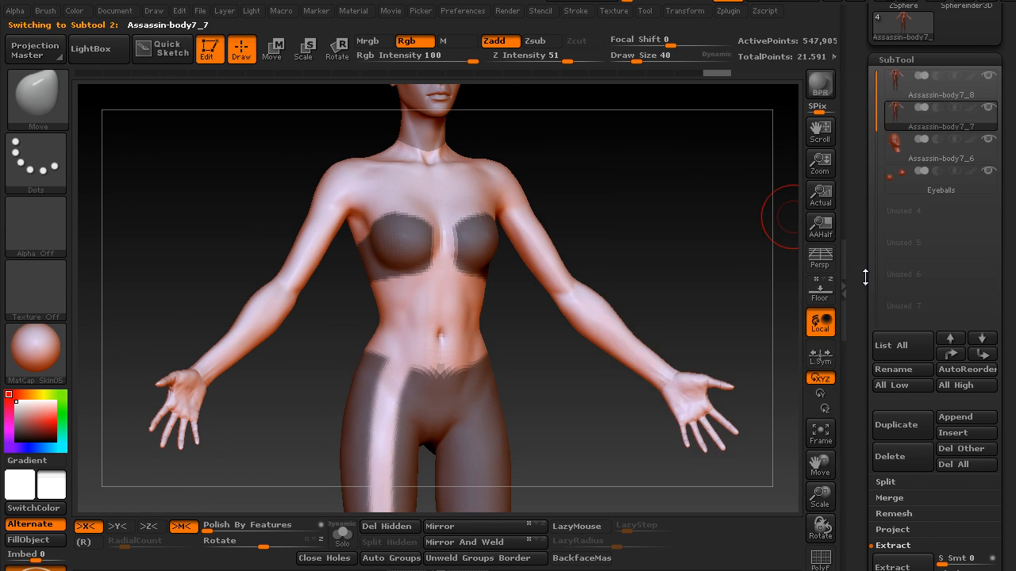
- Delete the lower and higher subdivision levels of the duplicated body in its Geometry settings
drag(854, 322, 857, 294)
click(891, 237)
click(908, 194)
click(943, 194)
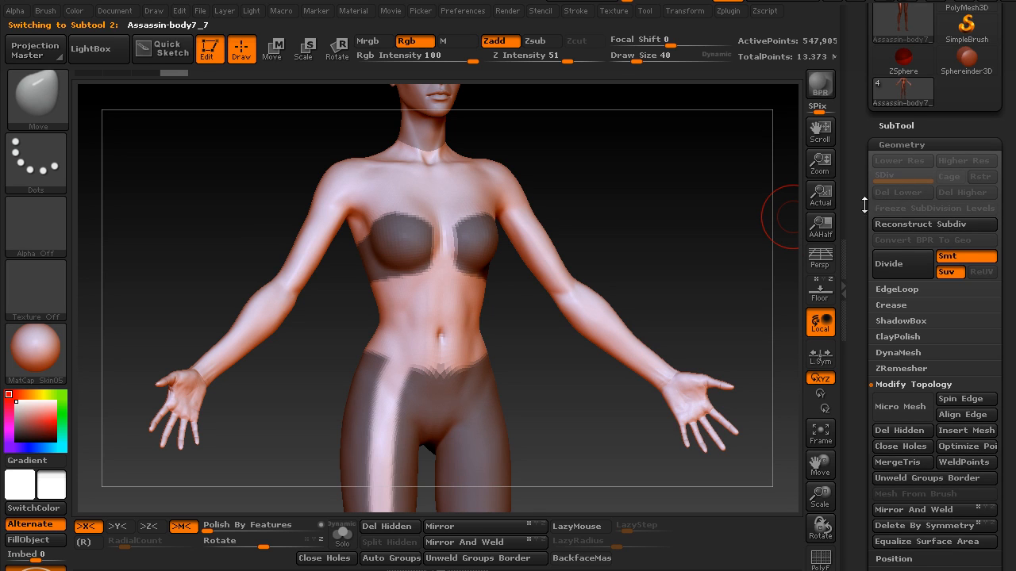
- Isolate the duplicated body in Solo mode and frame its torso and hips
click(342, 533)
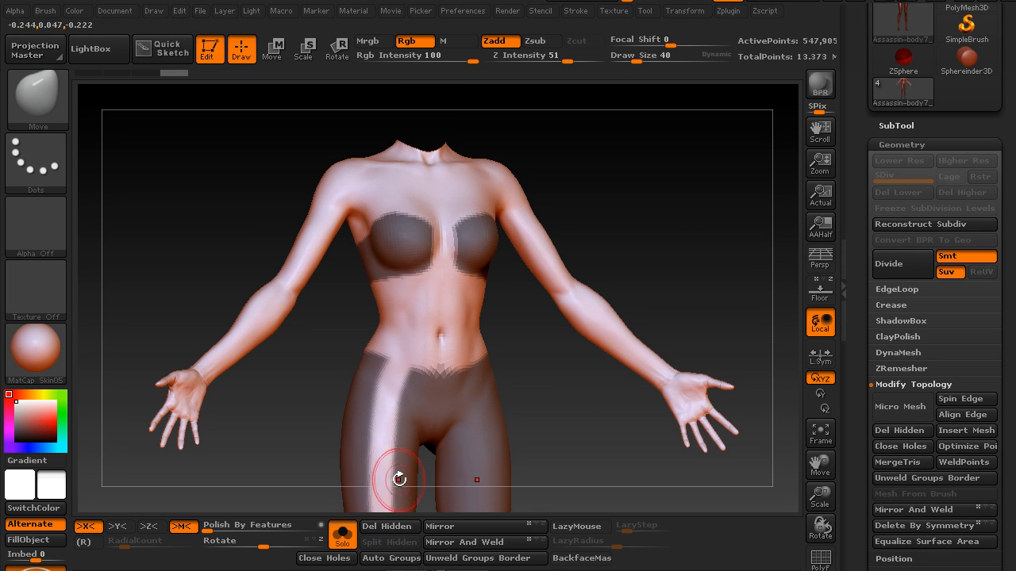
mouse_move(658, 220)
mouse_down()
mouse_move(644, 213)
mouse_move(651, 201)
mouse_move(659, 227)
mouse_up()
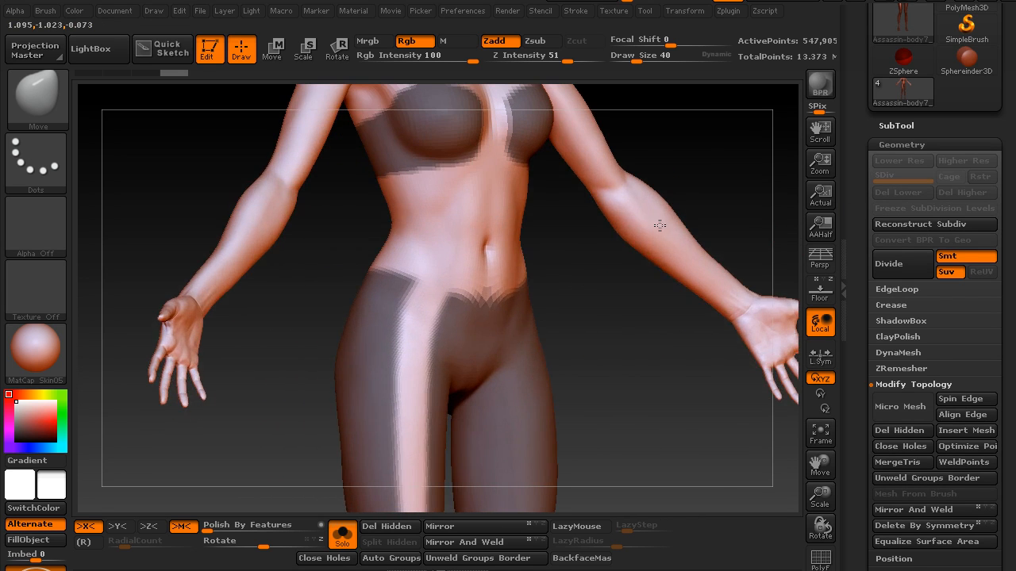
alt+drag(655, 306, 630, 425)
alt+drag(552, 425, 535, 332)
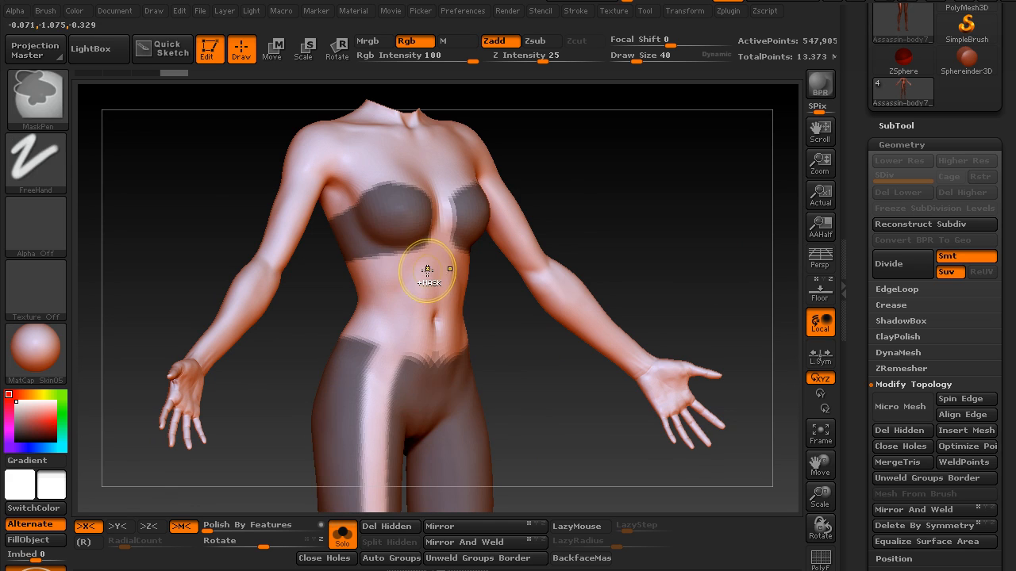
- Hide the masked areas, invert the visibility to keep only the top and trousers, and delete the hidden mesh
key(ctrl+shift+a)
ctrl+shift+click(404, 281)
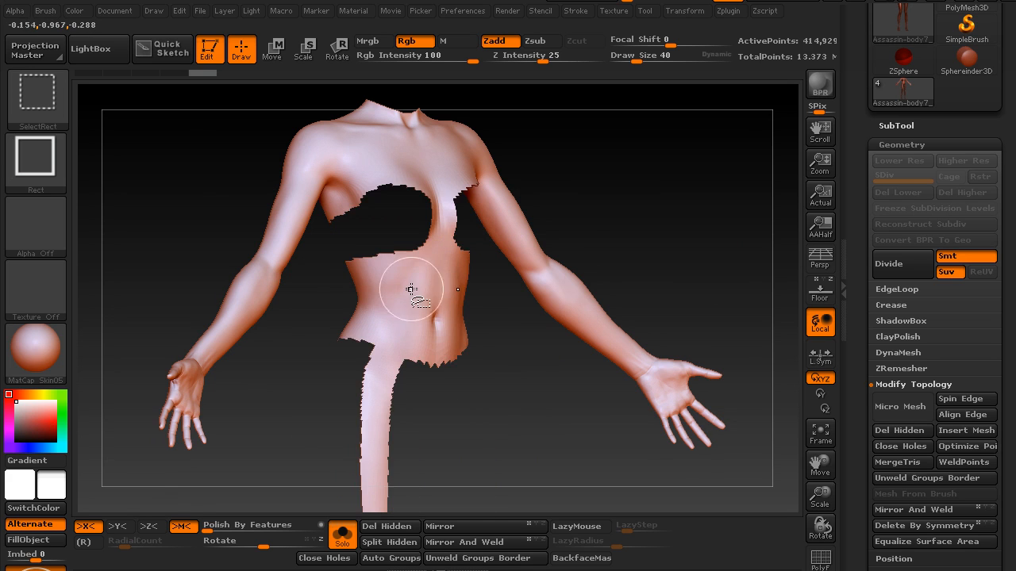
mouse_move(492, 332)
ctrl+shift+mouse_down()
mouse_move(540, 411)
mouse_move(594, 256)
mouse_move(566, 313)
ctrl+shift+mouse_up()
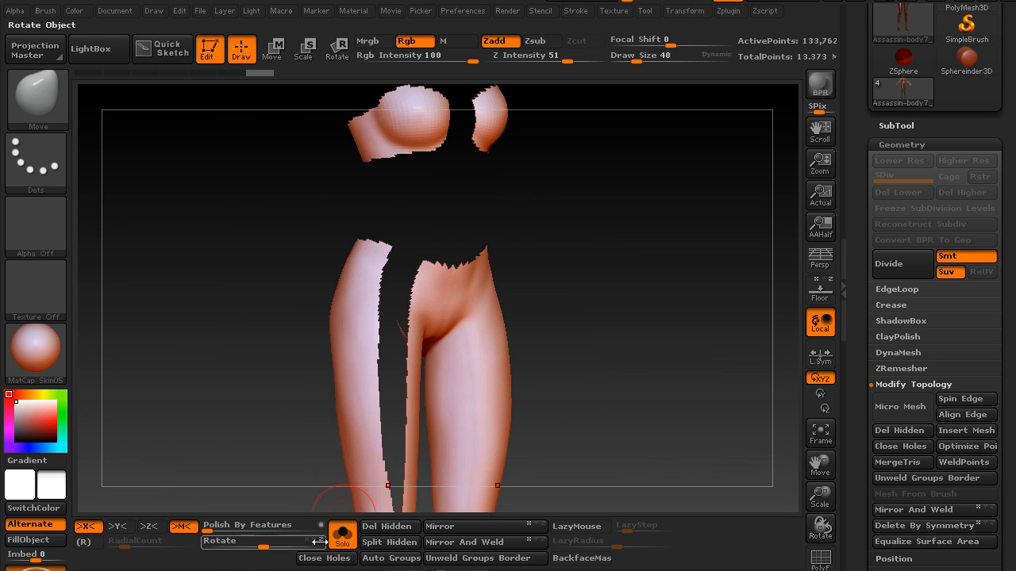
click(389, 529)
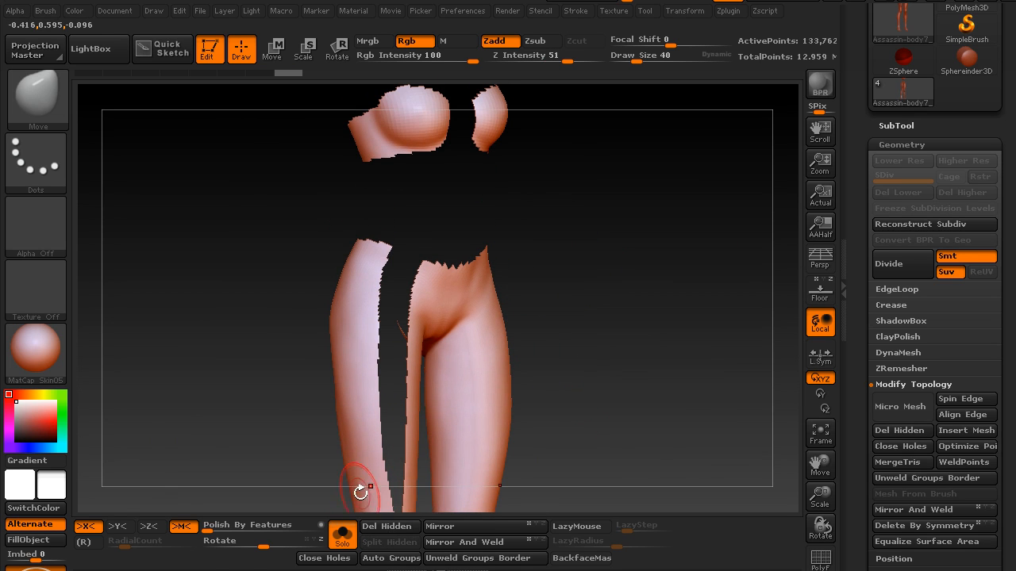
- Open the EdgeLoop options with the Panel Loops settings and examine the cut borders around the hips
alt+drag(606, 369, 597, 273)
scroll(852, 412, down, 5)
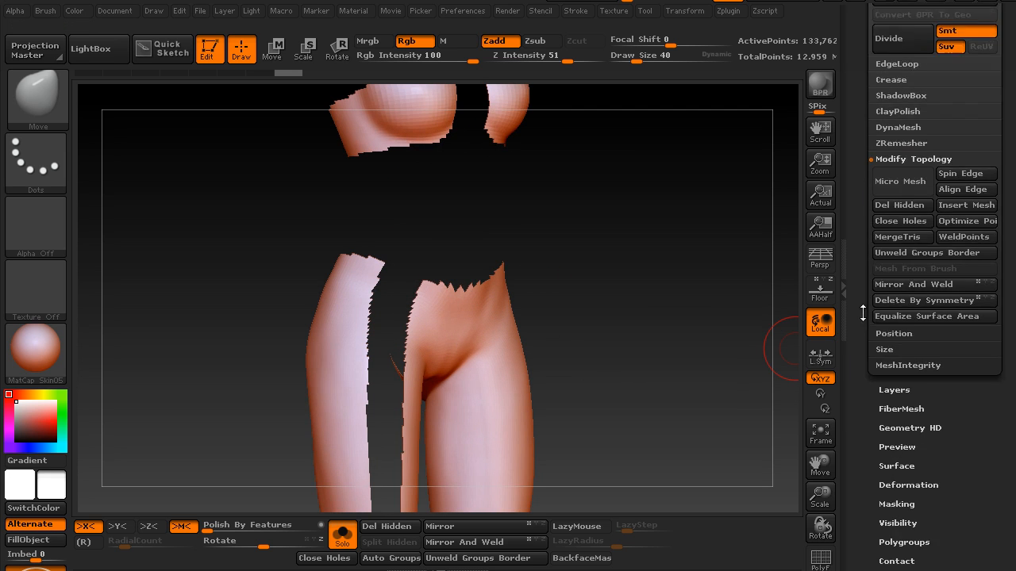
scroll(847, 421, up, 5)
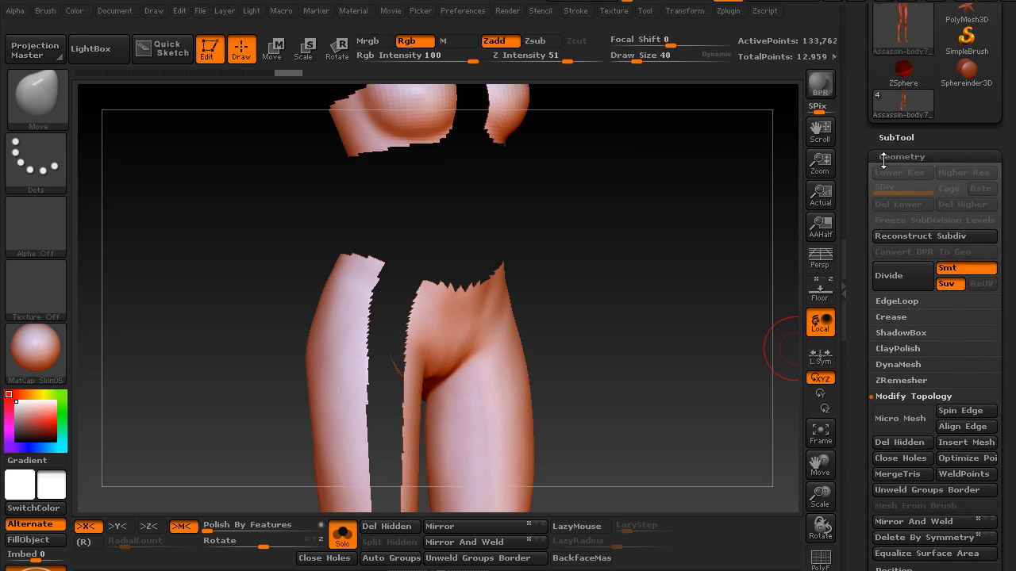
drag(857, 341, 864, 227)
click(886, 282)
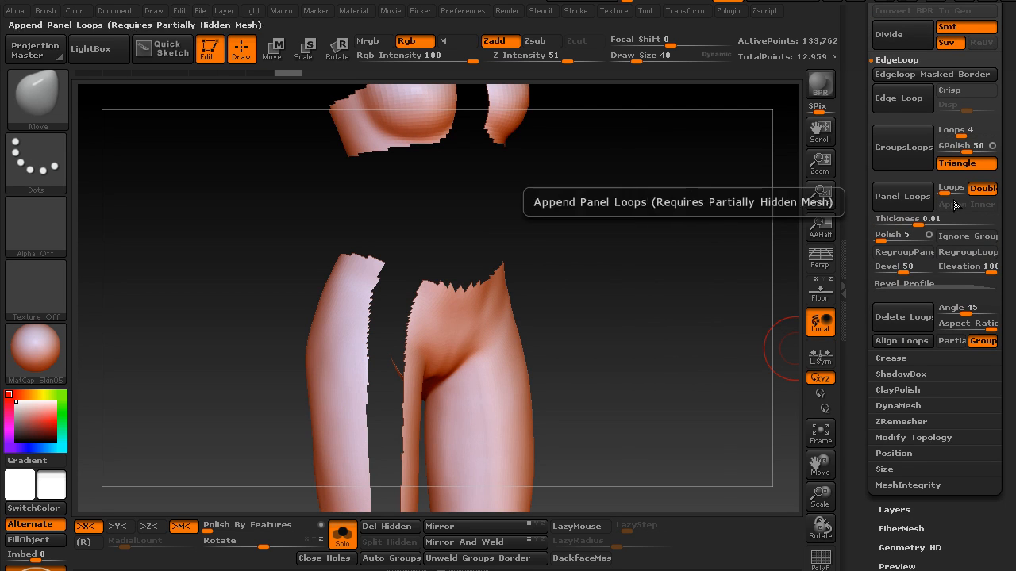
alt+drag(590, 222, 615, 295)
drag(648, 364, 418, 315)
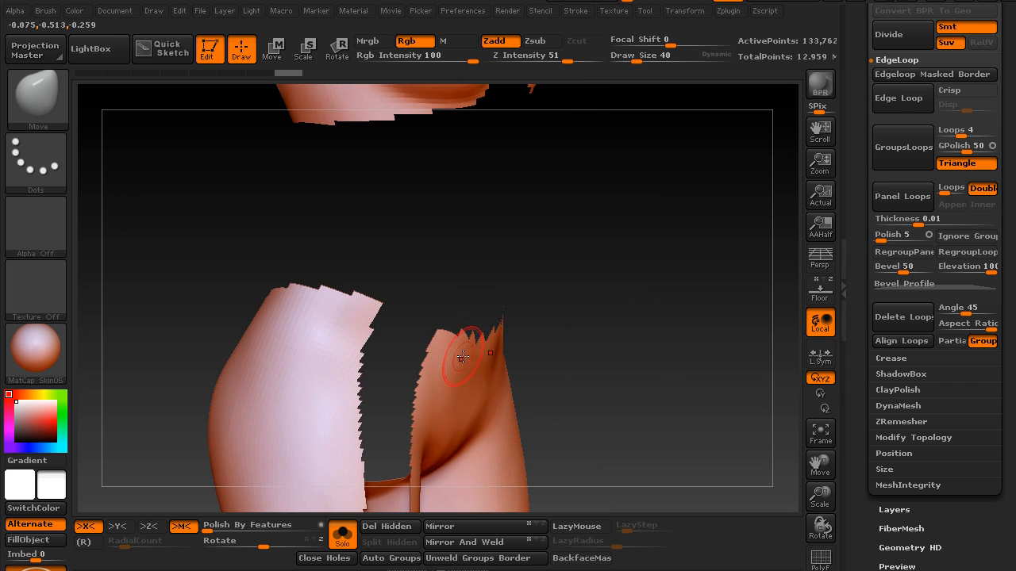
- Apply Panel Loops to the isolated top and trousers with Thickness 0.0135, Polish 3 and Regroup Panels turned on
drag(592, 344, 614, 350)
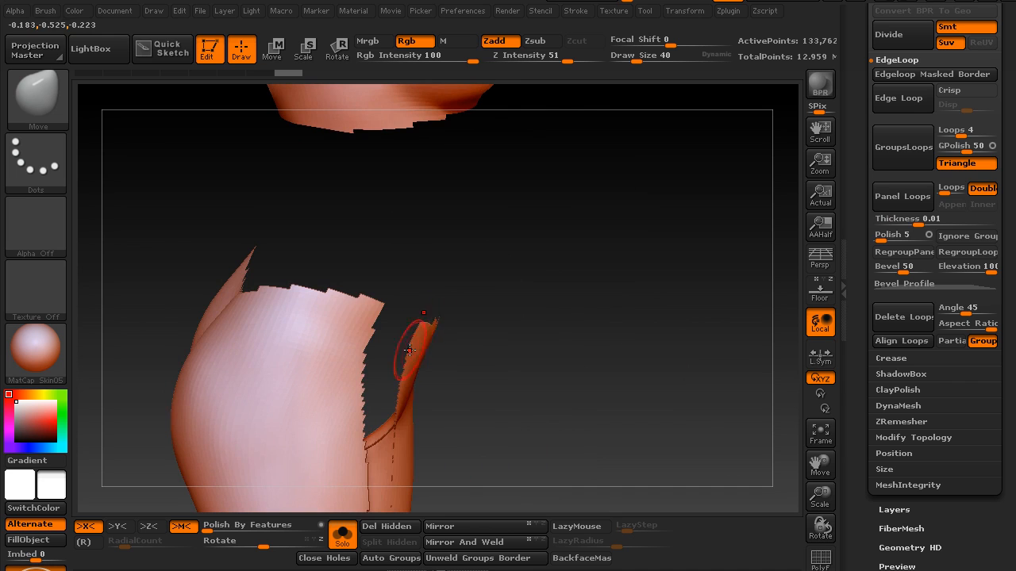
drag(549, 343, 442, 338)
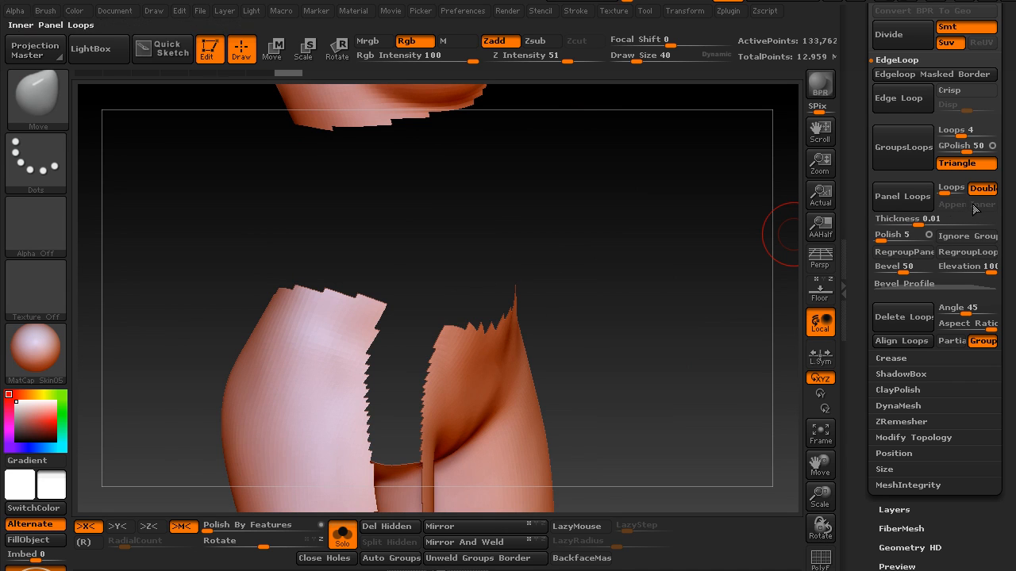
click(915, 254)
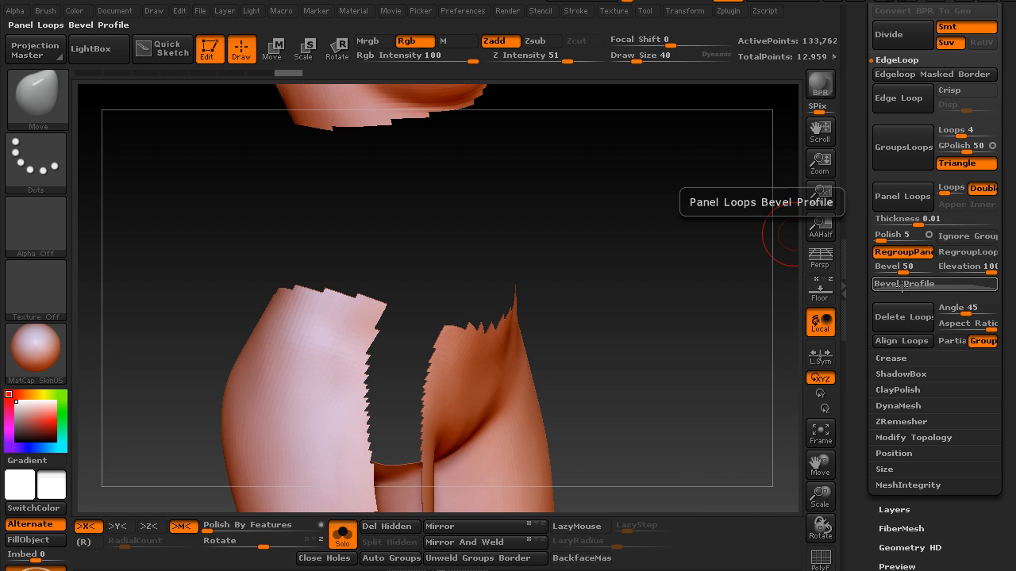
click(906, 287)
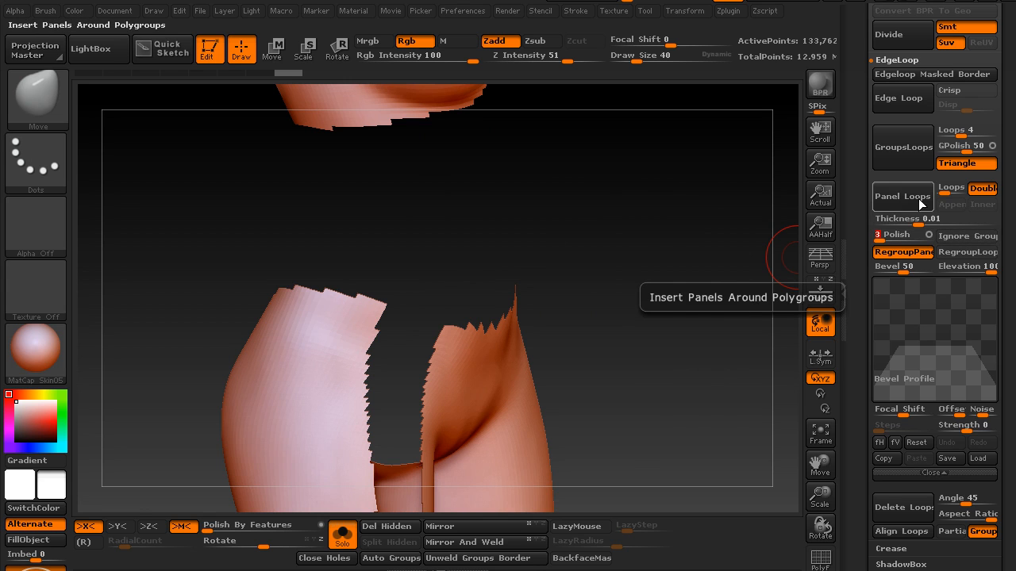
drag(927, 227, 918, 224)
click(904, 199)
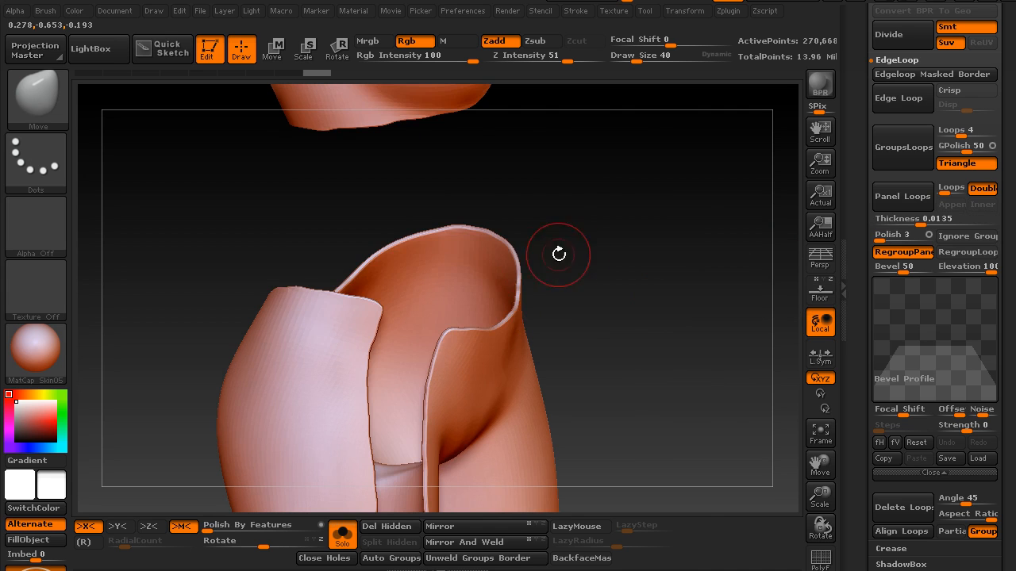
- Leave Solo mode, show the polyframe and examine the panel borders of the top and trousers against the body
drag(596, 285, 377, 501)
click(344, 539)
alt+drag(586, 370, 603, 170)
mouse_move(617, 262)
mouse_down()
mouse_move(635, 276)
mouse_move(626, 335)
mouse_move(563, 275)
mouse_move(523, 271)
mouse_move(596, 280)
mouse_move(553, 284)
mouse_up()
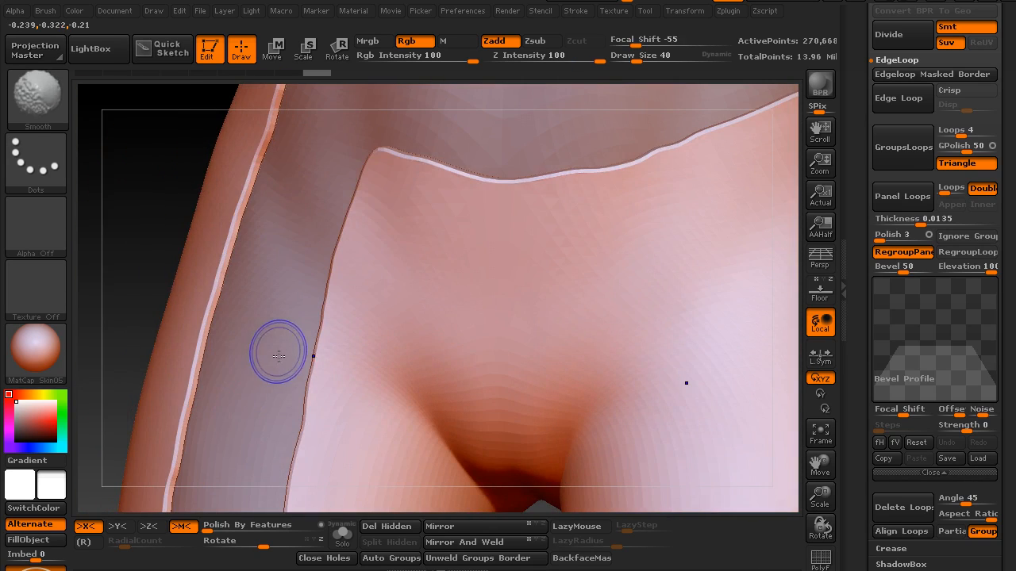
key(shift+f)
mouse_move(143, 159)
alt+mouse_down()
mouse_move(254, 344)
mouse_move(188, 236)
mouse_move(317, 249)
mouse_move(277, 447)
mouse_move(334, 283)
mouse_move(369, 363)
mouse_move(290, 310)
mouse_move(281, 446)
alt+mouse_up()
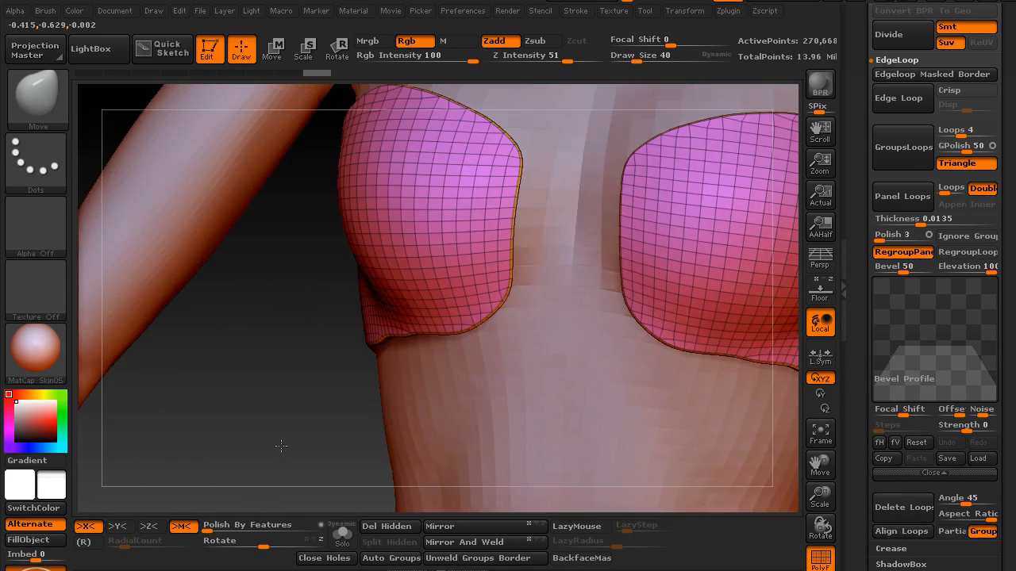
alt+drag(246, 497, 338, 255)
alt+drag(308, 320, 318, 356)
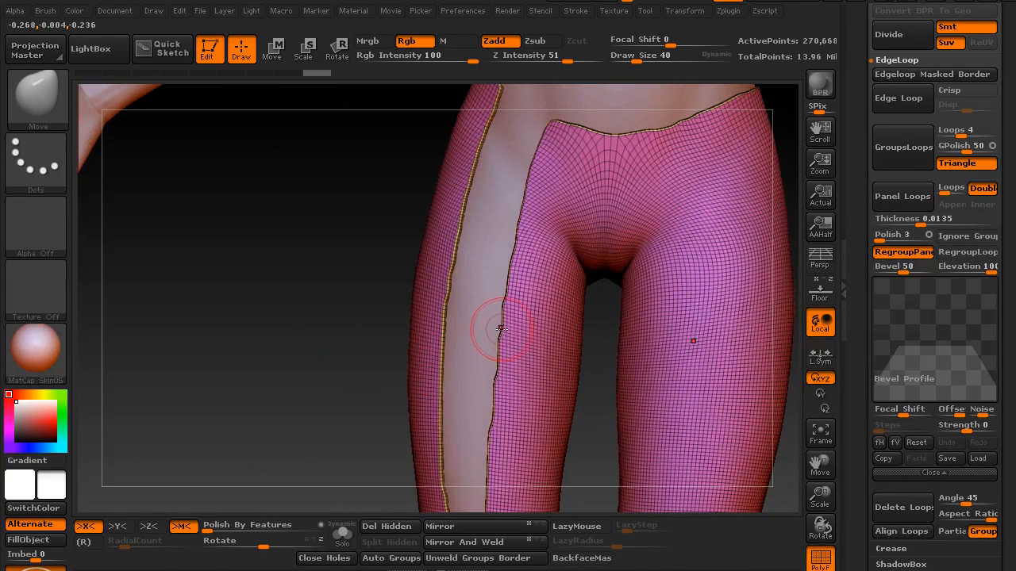
alt+drag(355, 256, 340, 225)
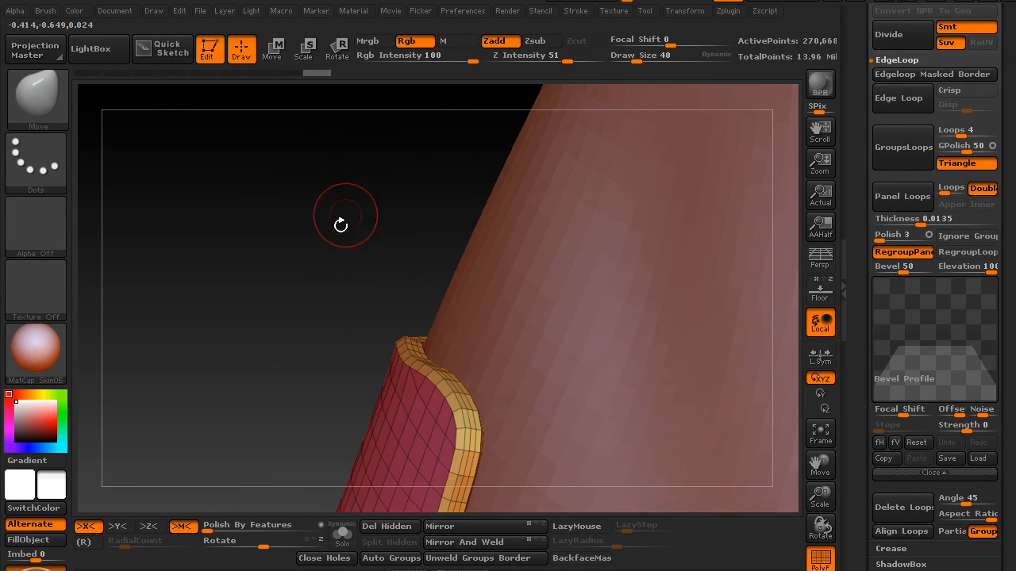
- Hide the garments' panel border polygroup, invert the visibility to isolate the border strips and assign them a new polygroup
ctrl+shift+click(465, 451)
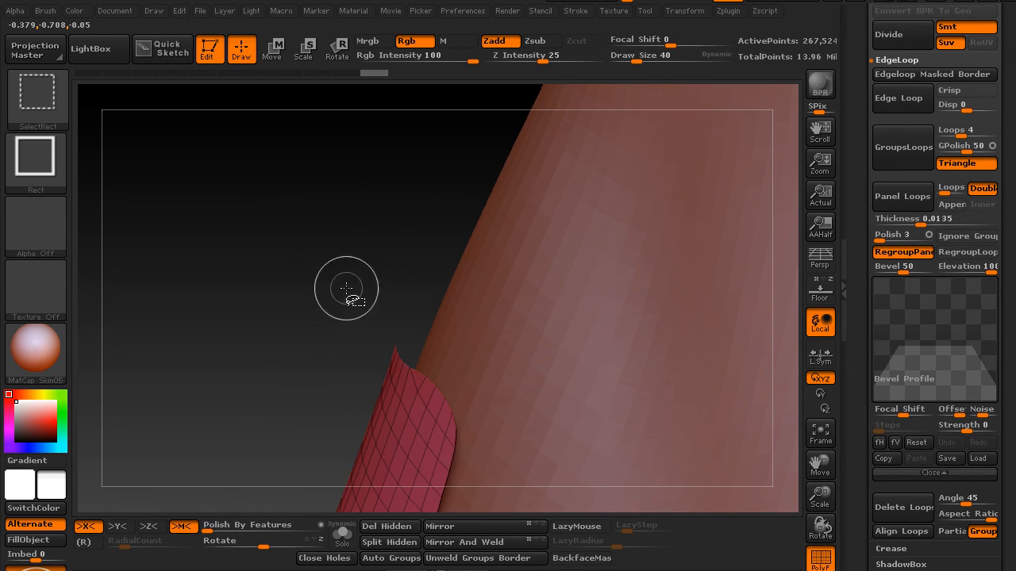
mouse_move(373, 337)
mouse_down()
mouse_move(294, 301)
mouse_move(313, 195)
mouse_move(289, 288)
mouse_move(207, 173)
mouse_move(306, 189)
mouse_move(284, 310)
mouse_move(280, 445)
mouse_move(254, 415)
mouse_up()
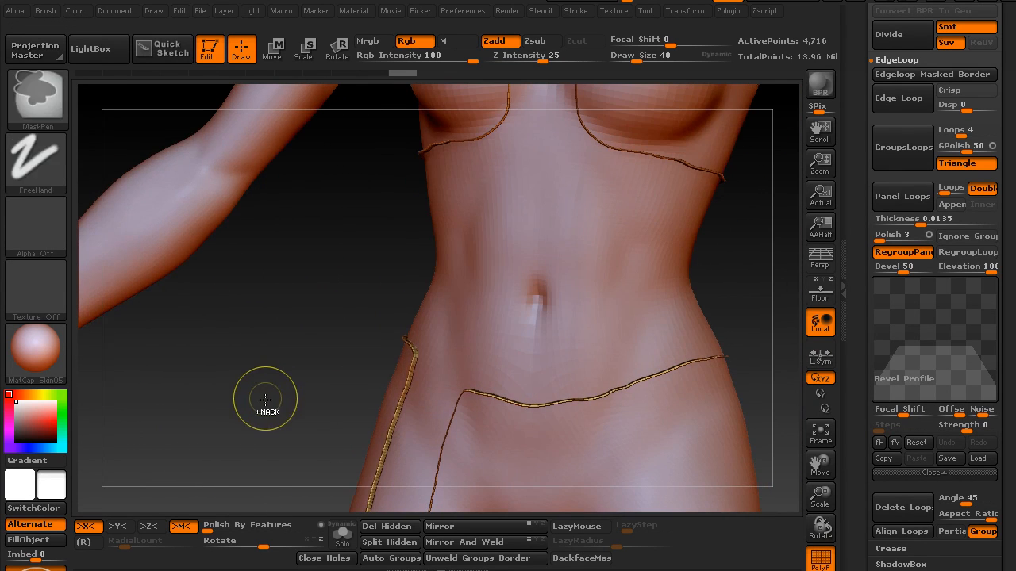
mouse_move(291, 301)
mouse_down()
mouse_move(331, 418)
mouse_move(286, 204)
mouse_move(258, 329)
mouse_move(288, 302)
mouse_up()
drag(259, 227, 243, 259)
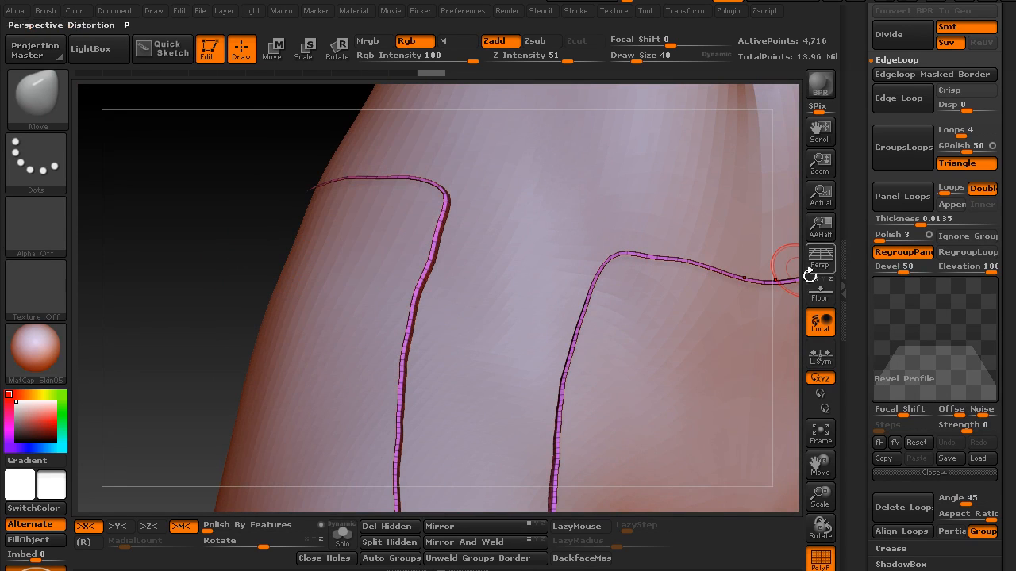
- Apply Panel Loops to the isolated border strips with Thickness 0.005 and both Double and Regroup Panels turned off
drag(857, 300, 859, 270)
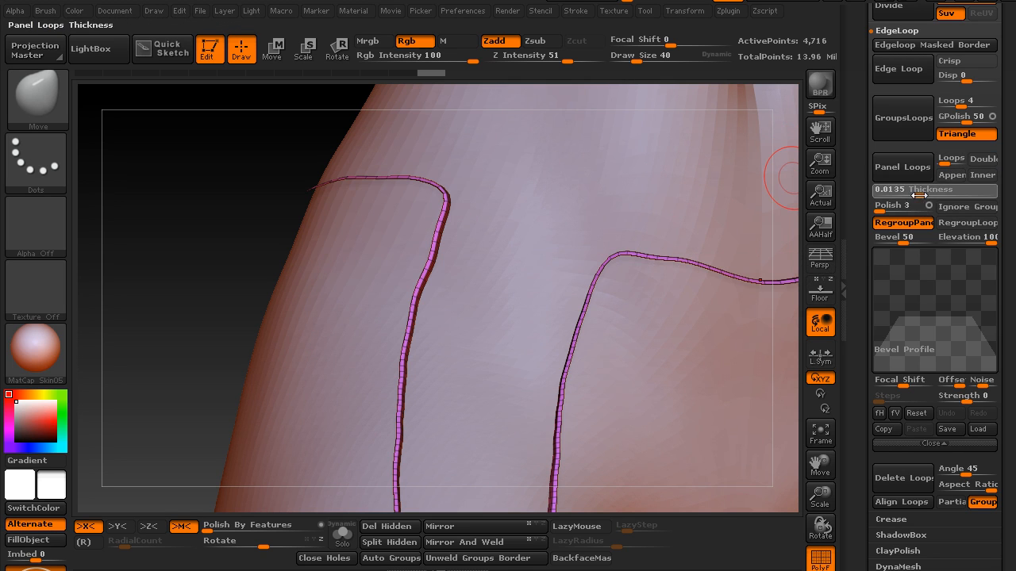
drag(917, 194, 917, 193)
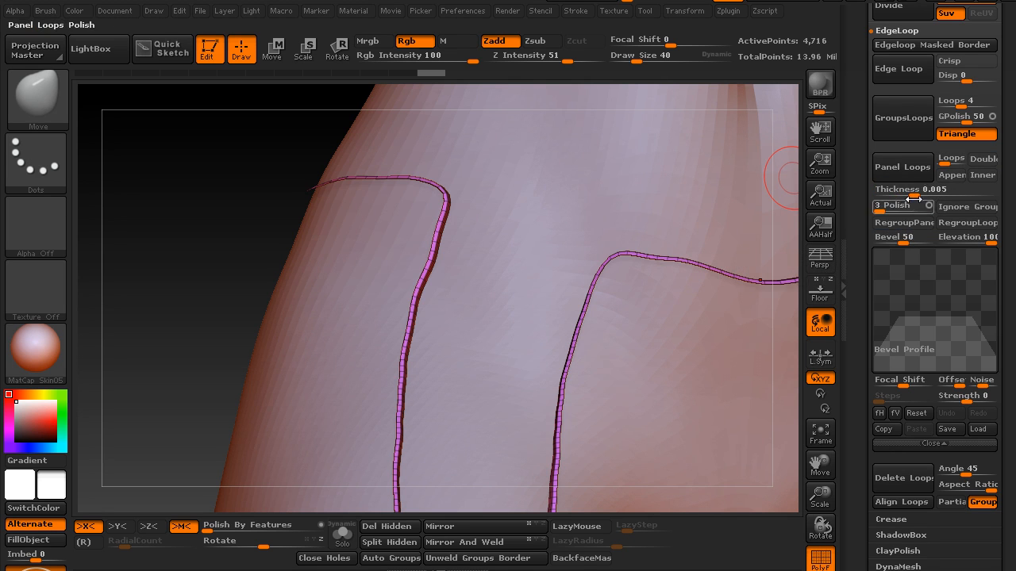
click(902, 166)
alt+drag(210, 177, 323, 329)
mouse_move(295, 496)
mouse_down()
mouse_move(317, 479)
mouse_move(329, 313)
mouse_move(299, 287)
mouse_move(284, 242)
mouse_up()
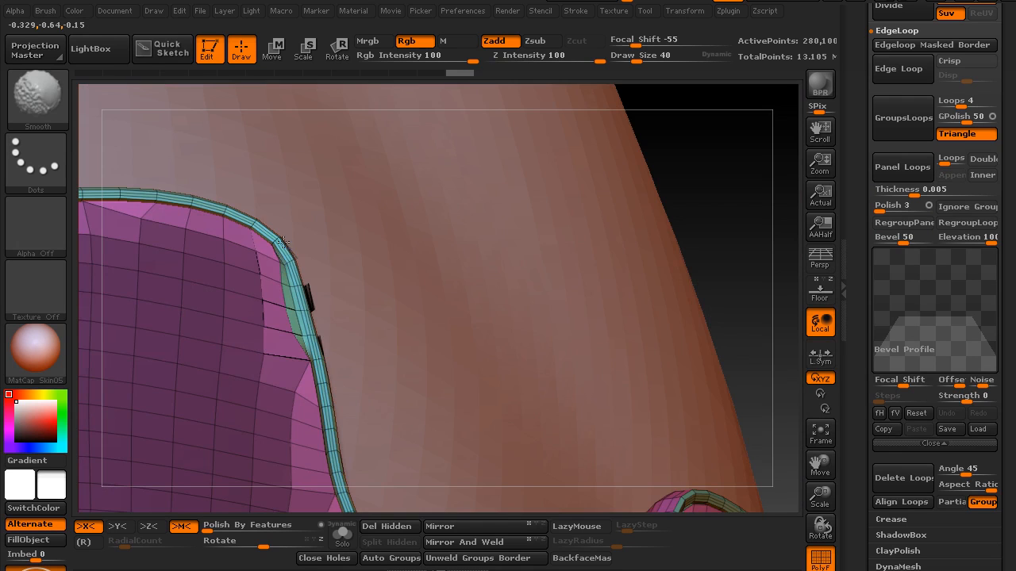
- Switch to the Move brush and undo the last change to the garments
key(b)
key(m)
key(v)
mouse_move(733, 262)
mouse_down()
mouse_move(709, 256)
mouse_move(740, 175)
mouse_move(431, 304)
mouse_up()
key(ctrl+z)
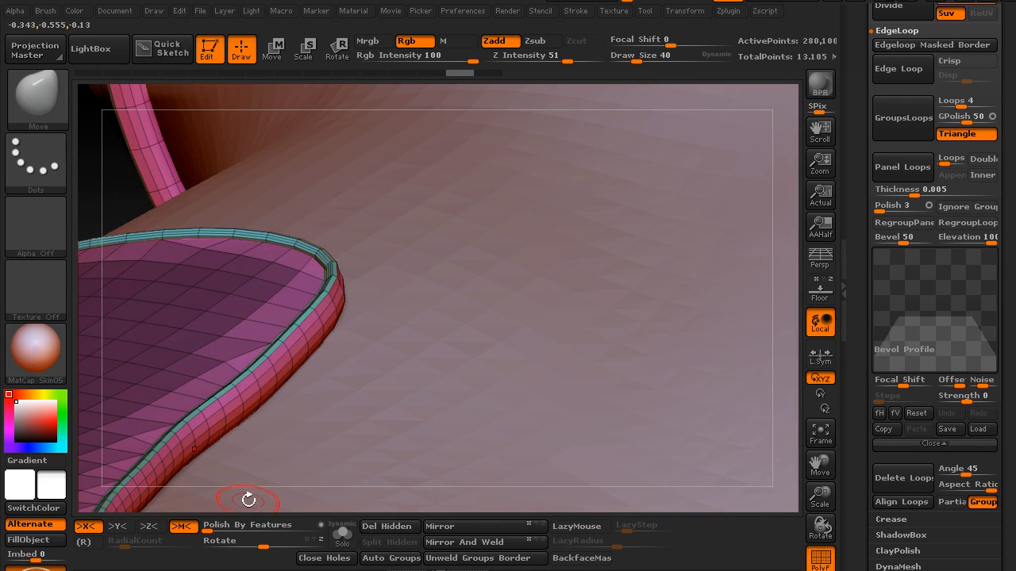
- Turn off the polyframe display and clear the mask from the garments
key(shift+f)
drag(261, 495, 114, 301)
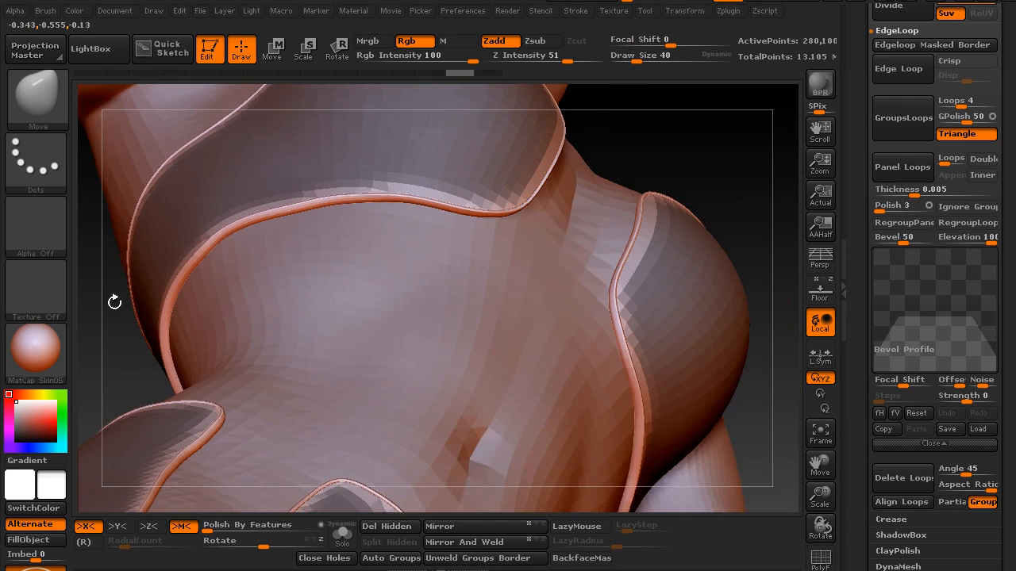
alt+drag(710, 155, 671, 354)
ctrl+click(686, 194)
mouse_move(670, 407)
alt+mouse_down()
mouse_move(442, 465)
mouse_move(592, 243)
mouse_move(564, 325)
mouse_move(585, 365)
alt+mouse_up()
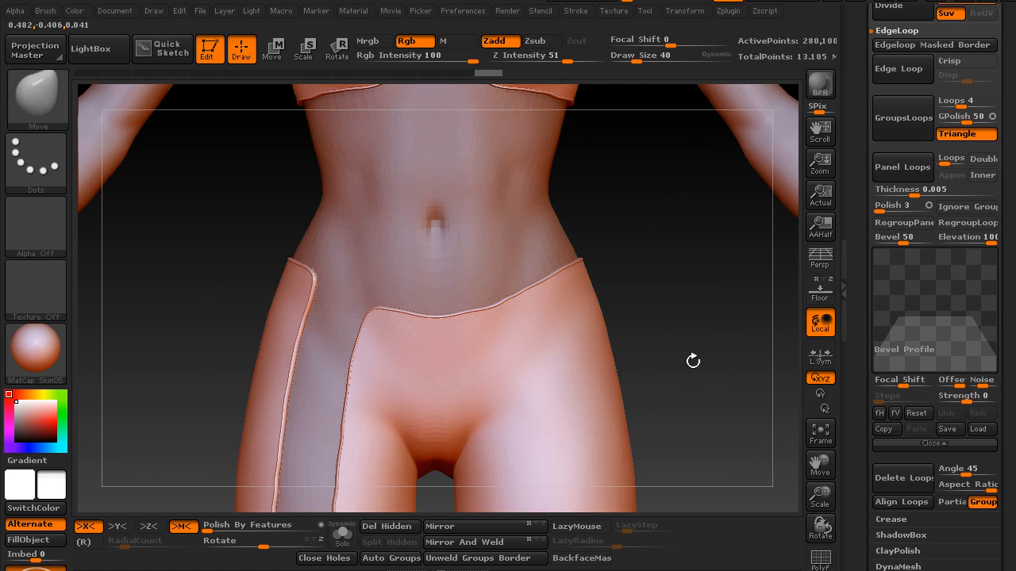
- Turn off symmetry and straighten the borders of the trousers' open side strip along the thigh with the Move brush
alt+drag(693, 361, 757, 209)
alt+drag(238, 316, 315, 211)
mouse_move(279, 275)
alt+mouse_down()
mouse_move(298, 338)
mouse_move(281, 269)
alt+mouse_up()
drag(270, 328, 316, 295)
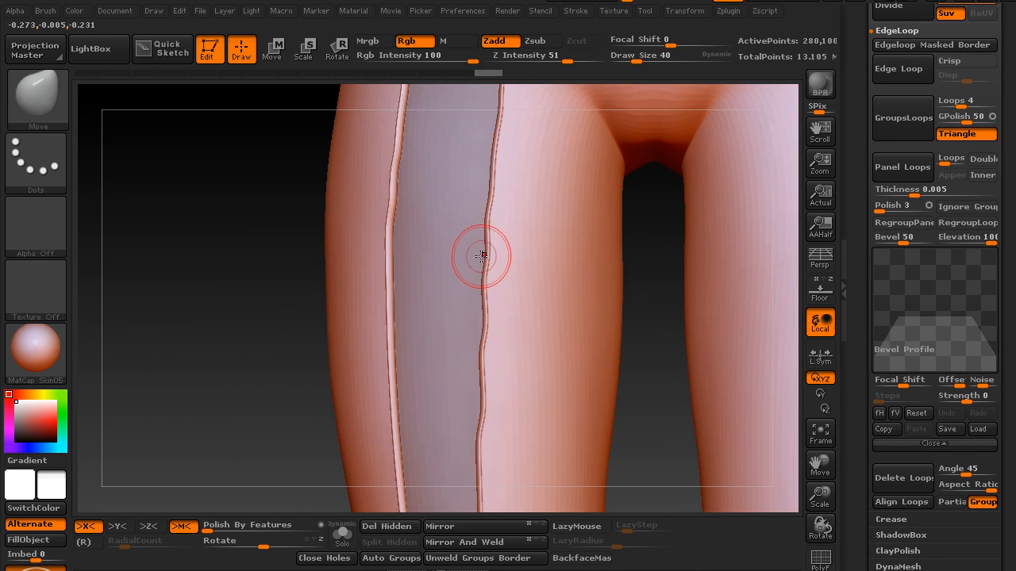
key(x)
key(c)
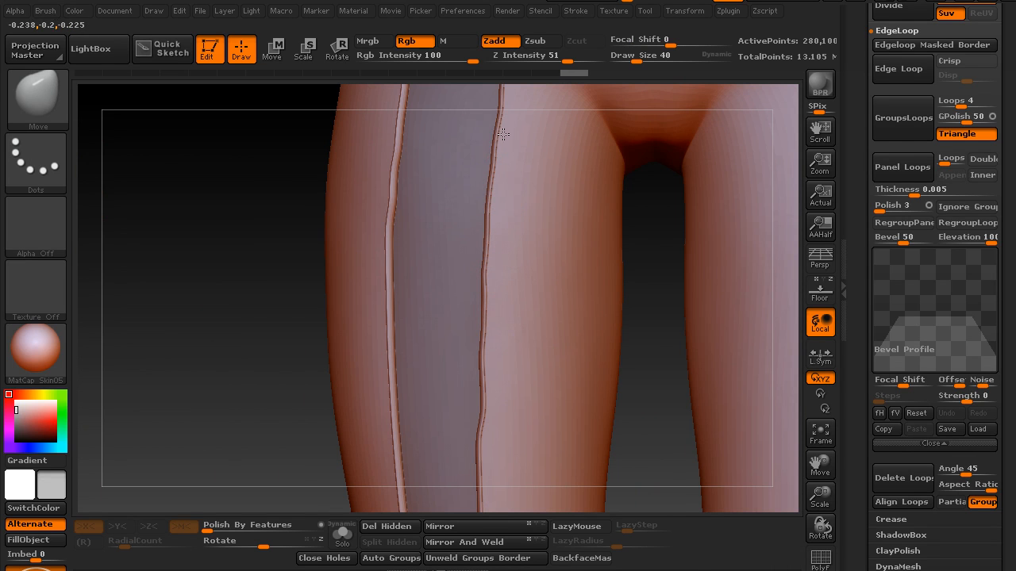
drag(254, 253, 489, 278)
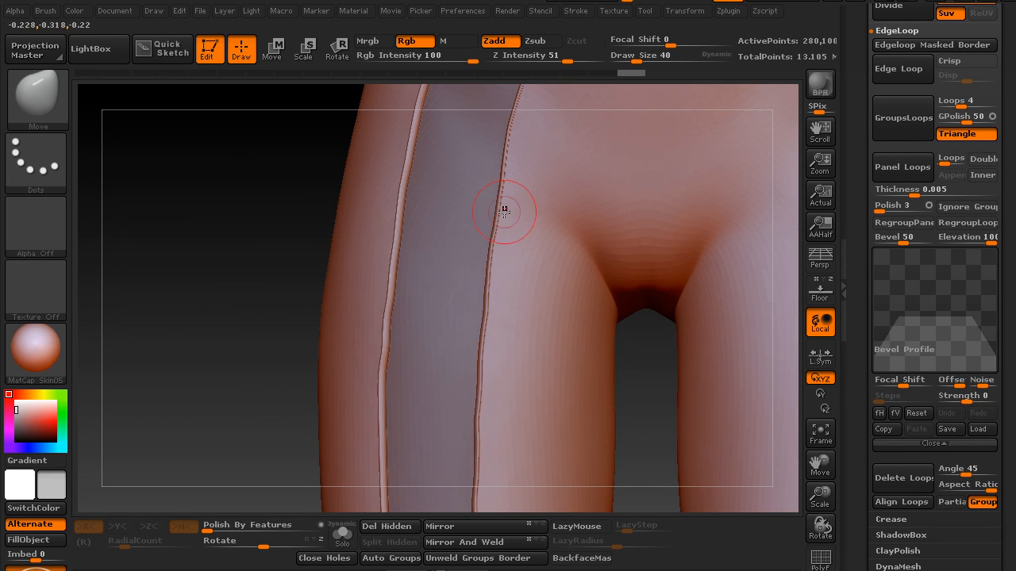
drag(232, 292, 400, 326)
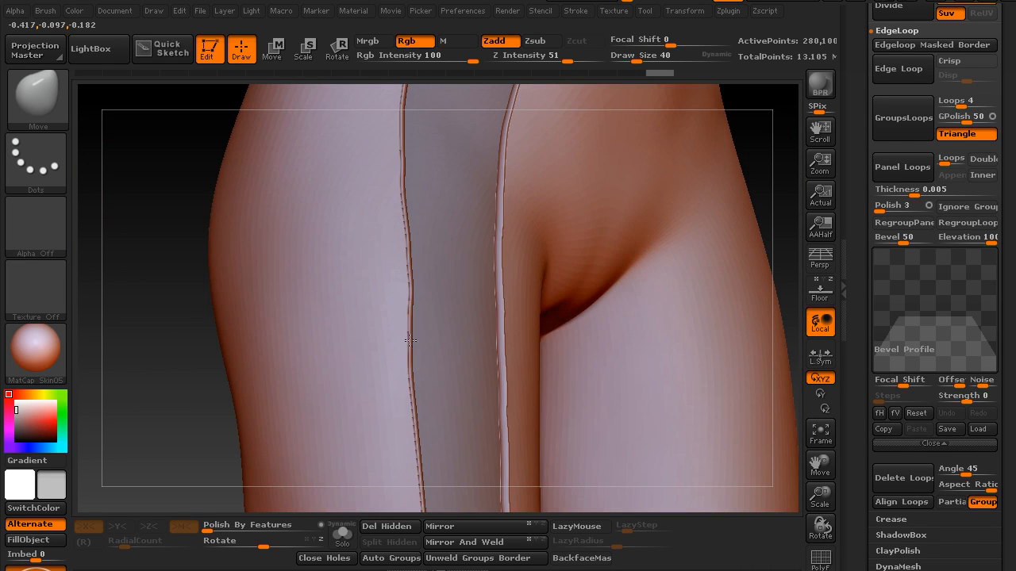
- Apply a Deformation Polish of about 19 to the garments and isolate them in Solo mode
scroll(909, 403, down, 10)
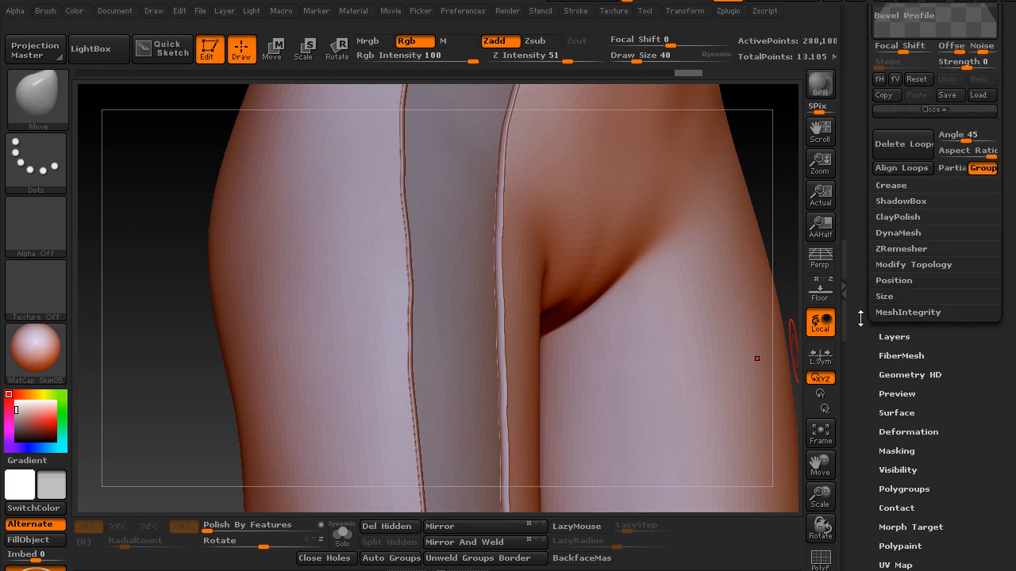
click(905, 237)
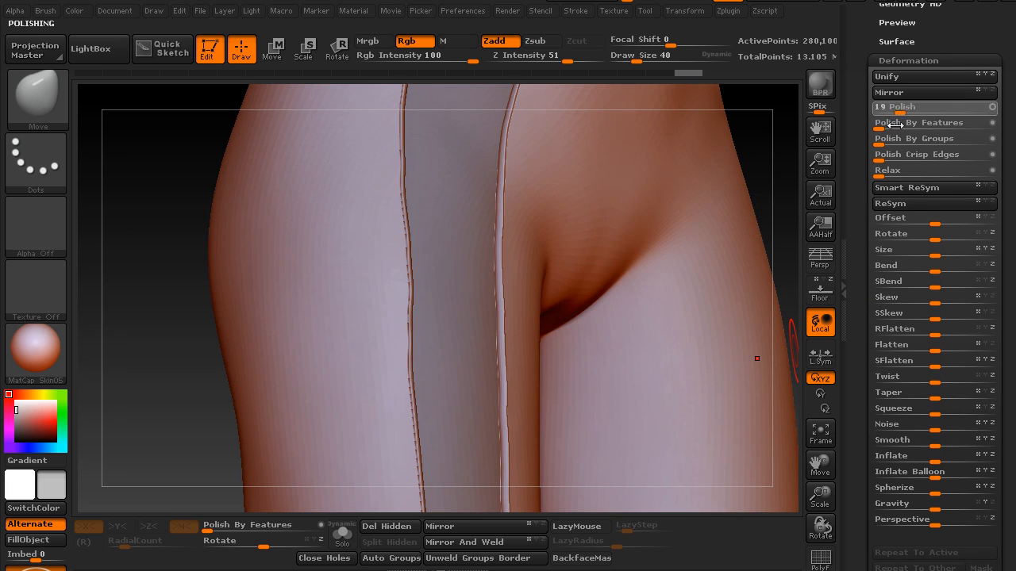
drag(186, 227, 469, 324)
drag(252, 351, 318, 422)
click(342, 536)
mouse_move(351, 306)
mouse_down()
mouse_move(272, 333)
mouse_move(262, 238)
mouse_move(291, 177)
mouse_move(349, 230)
mouse_move(417, 262)
mouse_move(390, 341)
mouse_move(413, 317)
mouse_move(474, 302)
mouse_up()
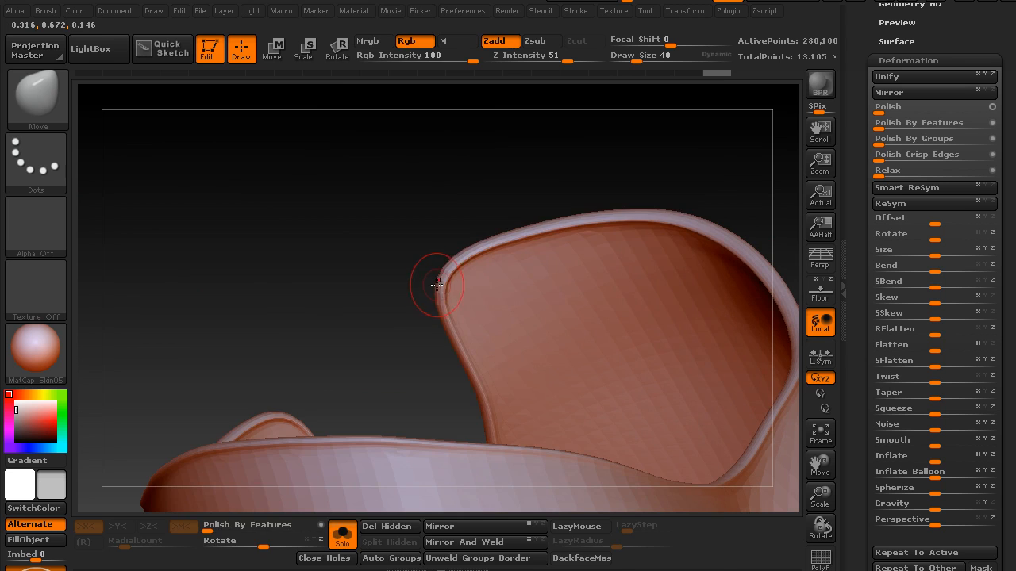
- Flatten the inner edge of the trousers' waist border using the TrimDynamic brush with BackfaceMask turned on
key(b)
key(t)
key(d)
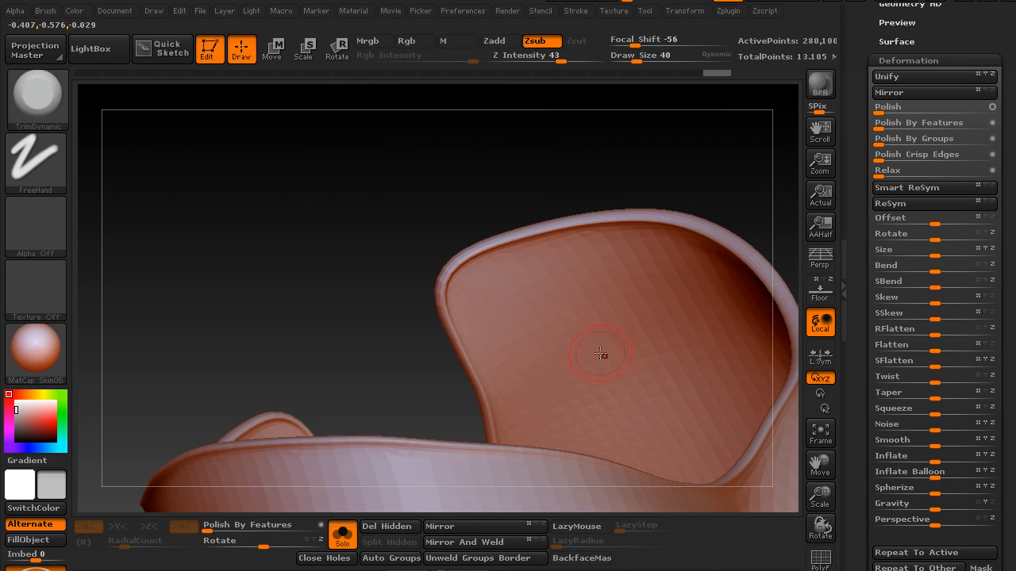
click(568, 559)
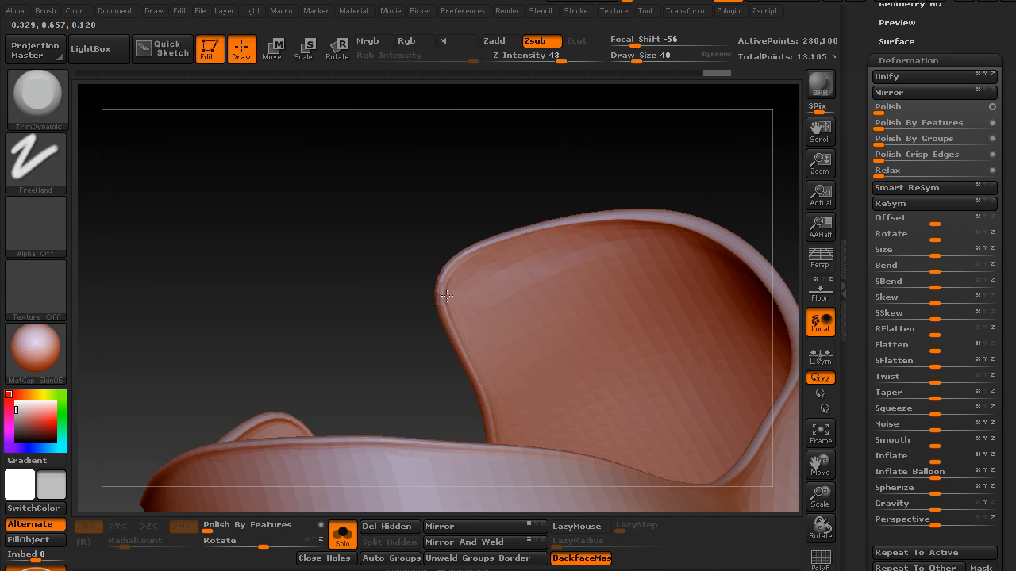
mouse_move(374, 295)
mouse_down()
mouse_move(404, 336)
mouse_move(484, 274)
mouse_move(381, 274)
mouse_move(416, 208)
mouse_move(397, 243)
mouse_move(454, 269)
mouse_up()
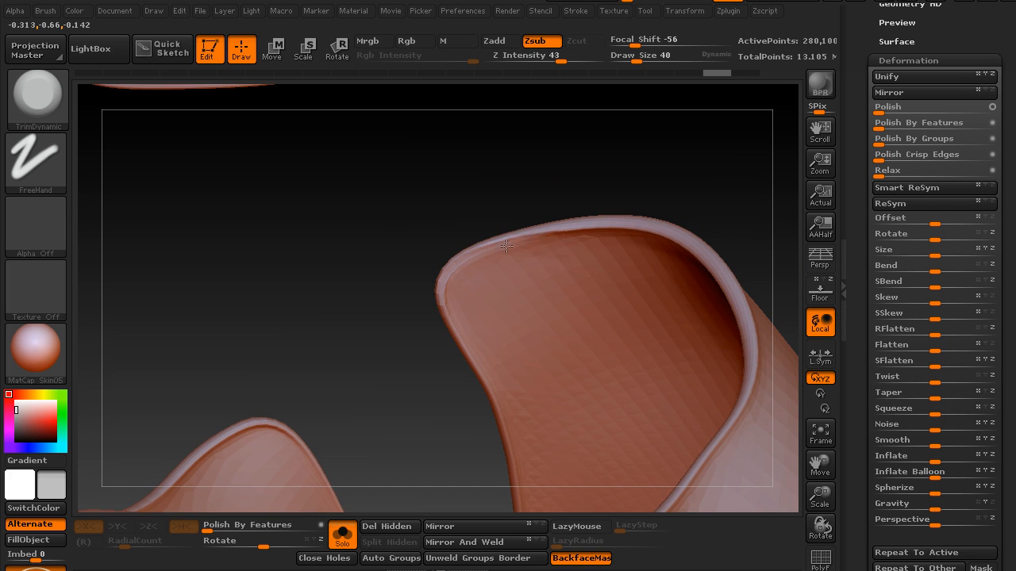
mouse_move(395, 235)
mouse_down()
mouse_move(519, 224)
mouse_move(458, 288)
mouse_move(468, 248)
mouse_move(463, 316)
mouse_up()
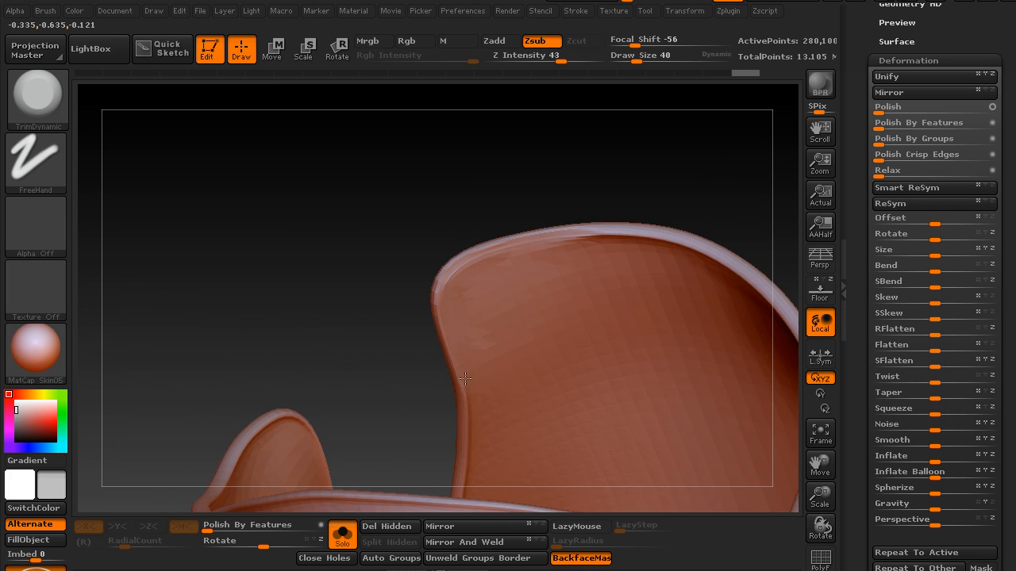
mouse_move(426, 320)
mouse_down()
mouse_move(533, 272)
mouse_move(549, 367)
mouse_move(653, 344)
mouse_move(630, 402)
mouse_move(643, 249)
mouse_move(672, 299)
mouse_move(601, 294)
mouse_move(538, 378)
mouse_up()
mouse_move(270, 368)
mouse_down()
mouse_move(277, 263)
mouse_move(295, 302)
mouse_move(476, 317)
mouse_move(495, 281)
mouse_up()
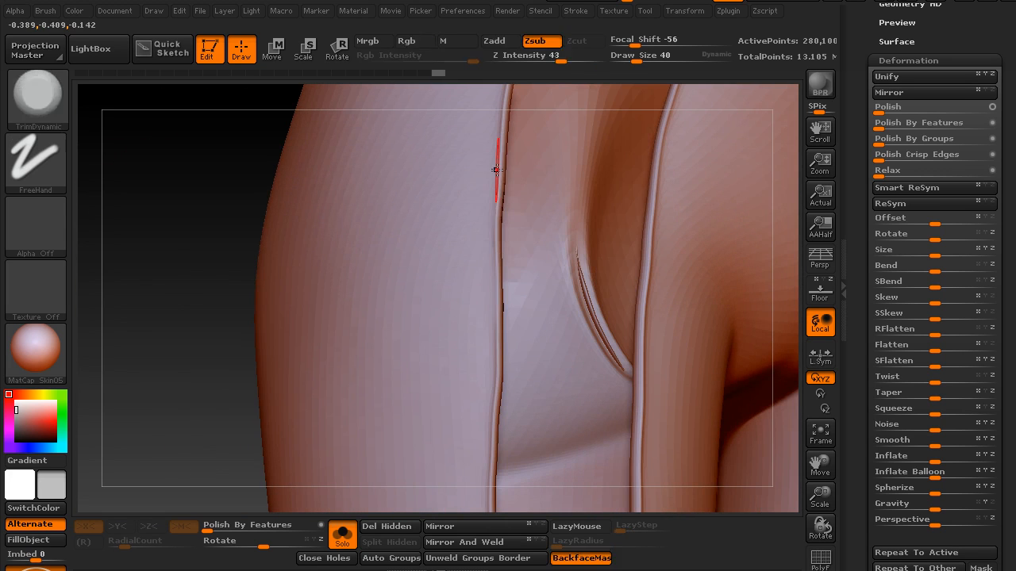
- Isolate the narrow raised border polygroups of the garments and turn on the polyframe display
mouse_move(246, 337)
mouse_down()
mouse_move(212, 318)
mouse_move(334, 216)
mouse_move(664, 304)
mouse_move(594, 225)
mouse_move(601, 262)
mouse_up()
ctrl+shift+click(423, 370)
ctrl+shift+drag(590, 218, 636, 269)
ctrl+shift+click(333, 238)
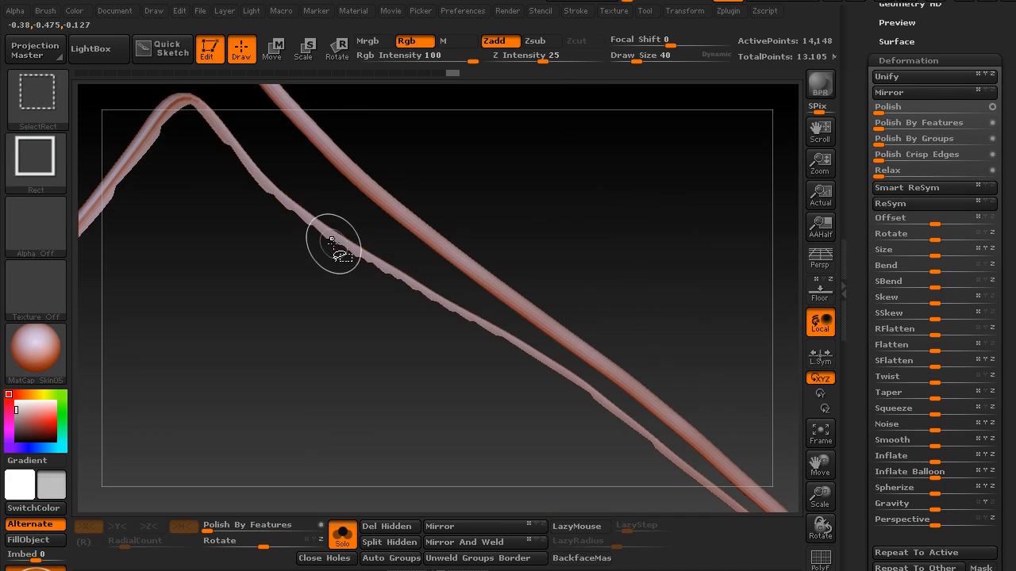
ctrl+shift+click(331, 239)
mouse_move(518, 180)
alt+mouse_down()
mouse_move(608, 293)
mouse_move(632, 285)
mouse_move(643, 297)
alt+mouse_up()
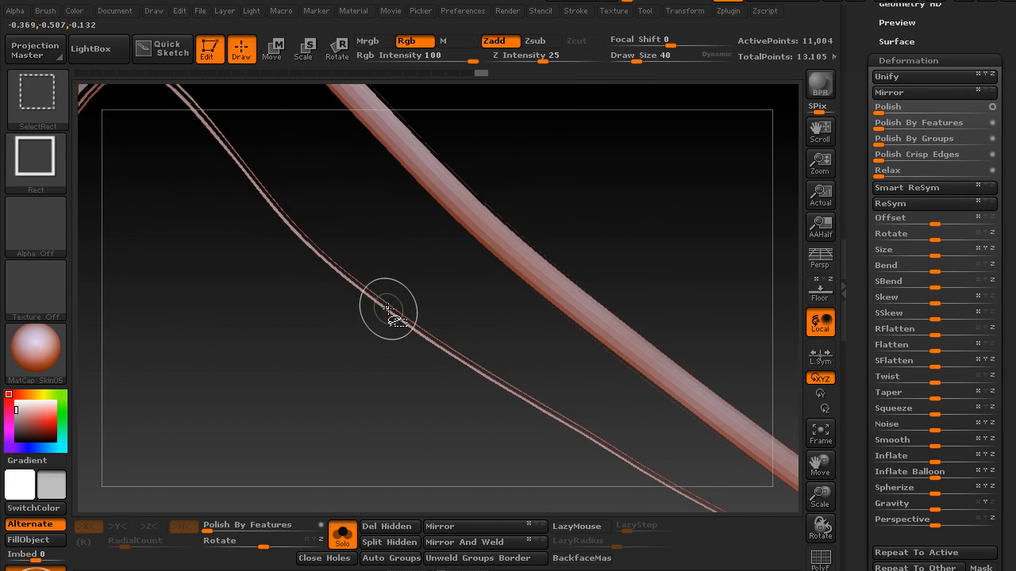
key(shift+f)
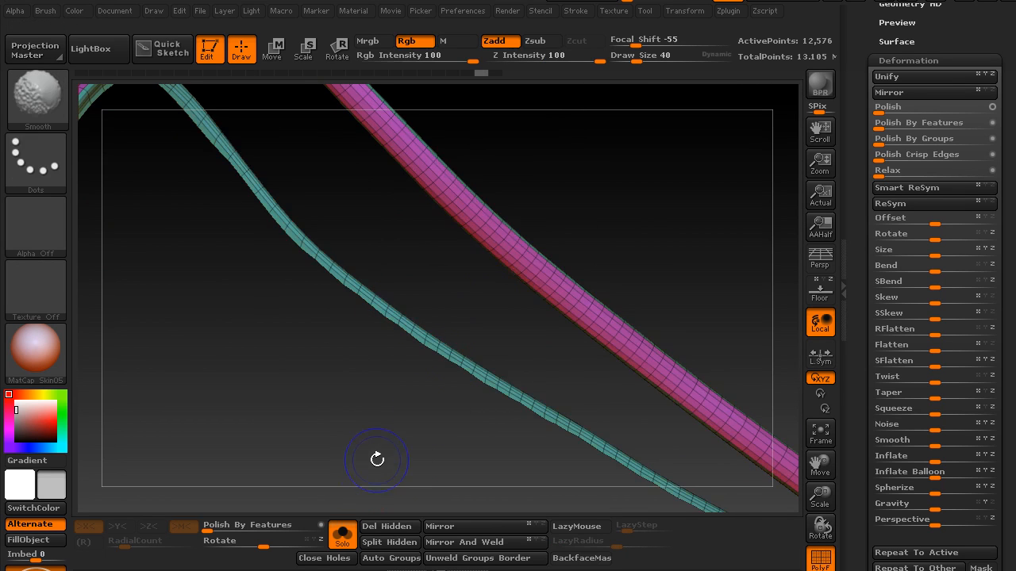
drag(561, 169, 612, 277)
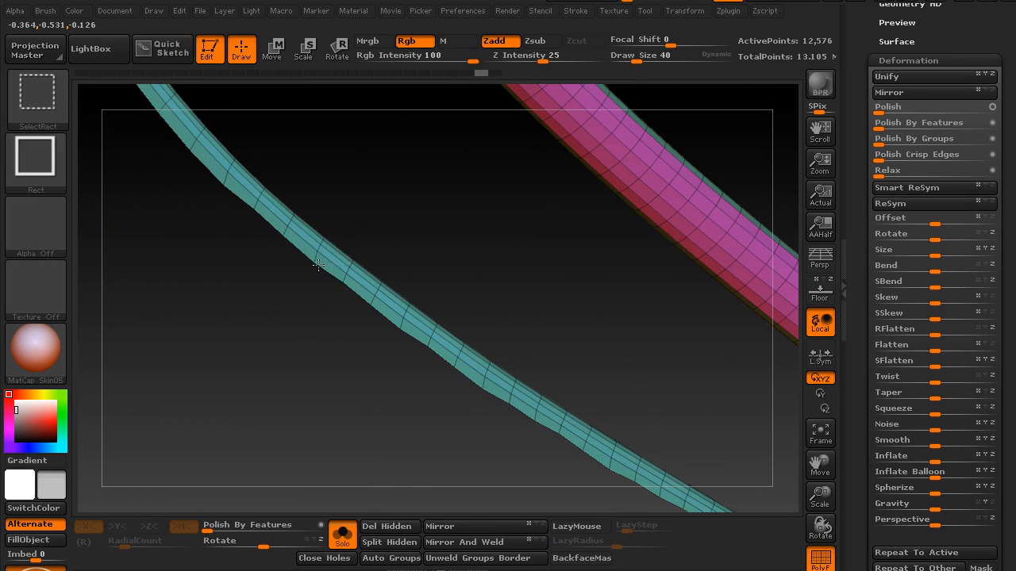
mouse_move(392, 265)
mouse_down()
mouse_move(419, 252)
mouse_move(393, 302)
mouse_move(404, 266)
mouse_move(394, 155)
mouse_move(293, 231)
mouse_move(329, 427)
mouse_move(347, 424)
mouse_up()
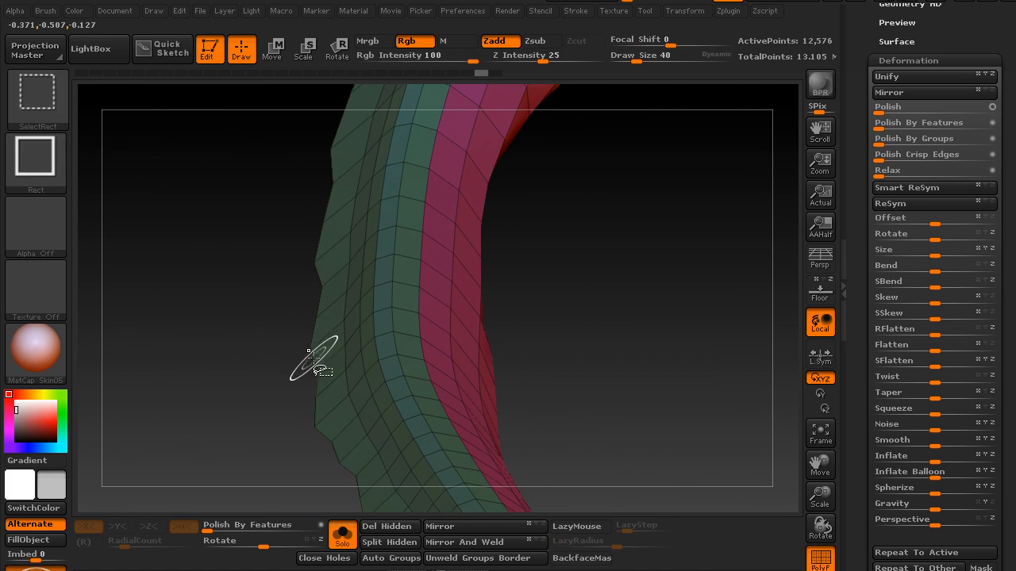
- Switch the selection brush to SelectLasso
key(ctrl)
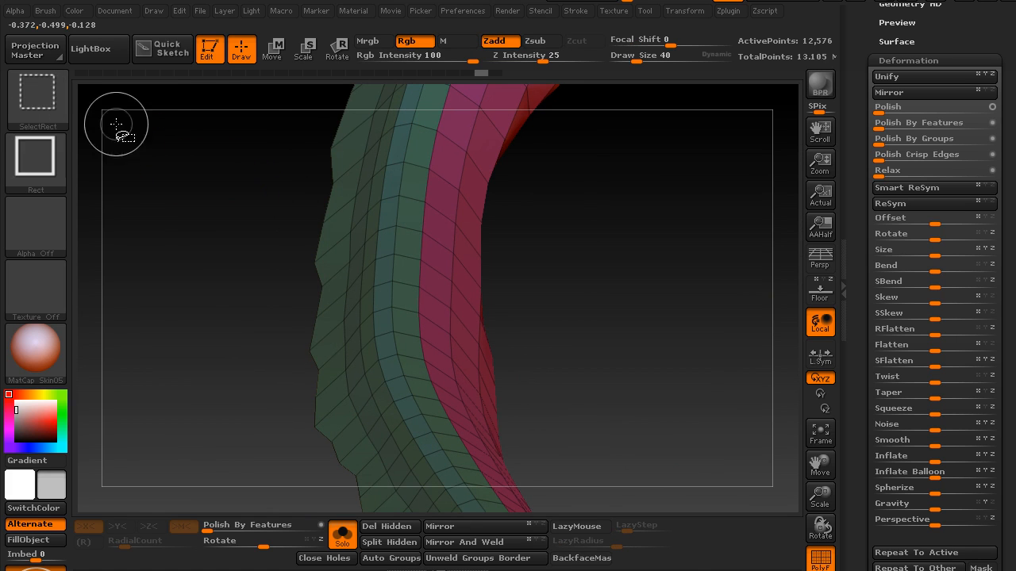
mouse_move(51, 98)
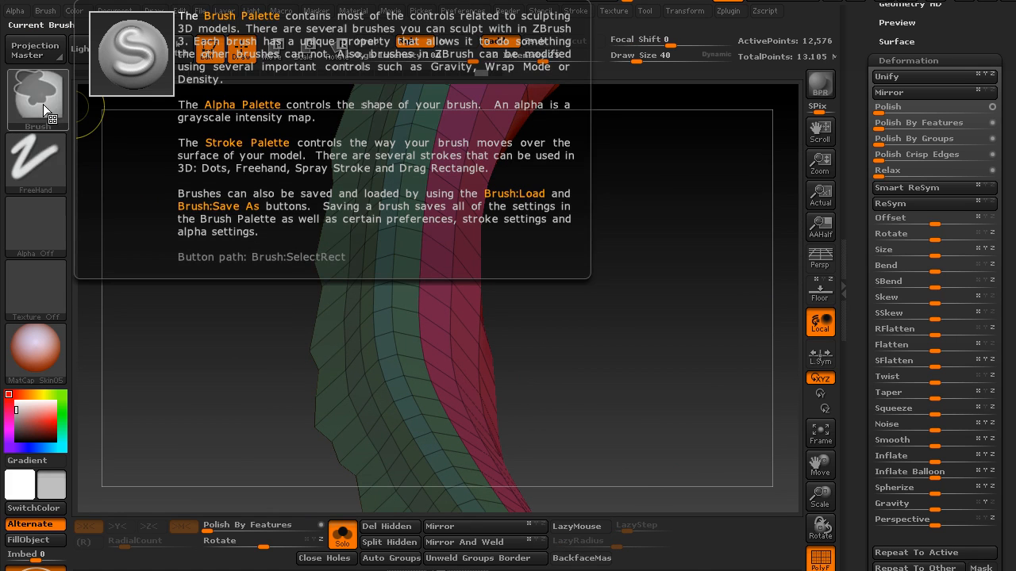
click(43, 103)
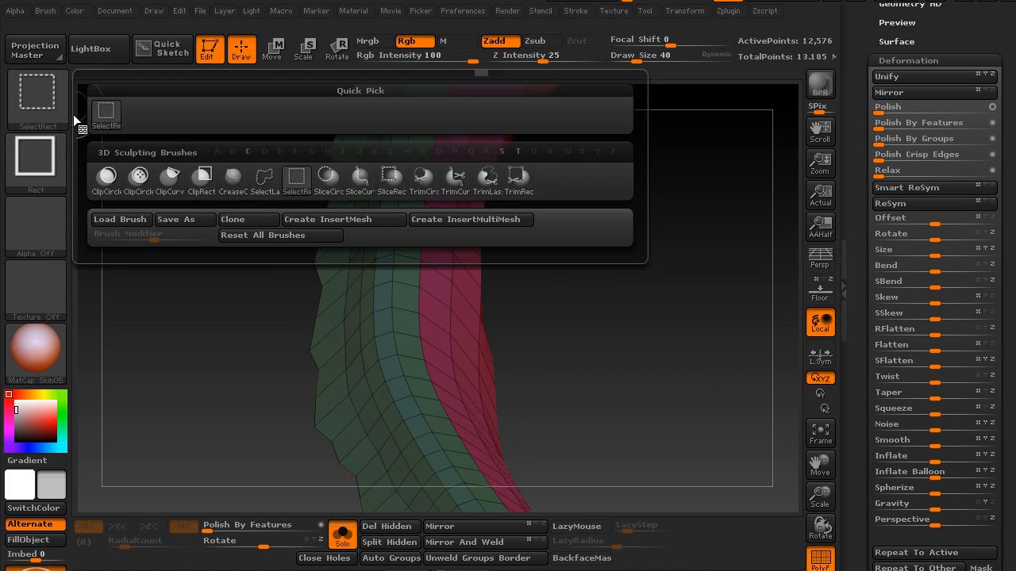
click(262, 181)
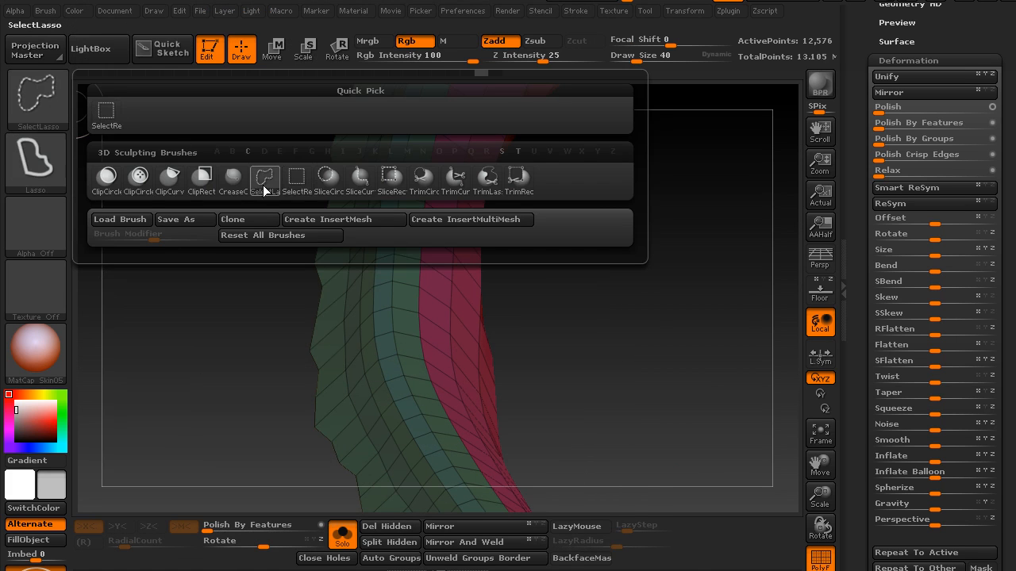
- Try to hide the jagged outermost polygon loop of the isolated border
ctrl+shift+click(330, 307)
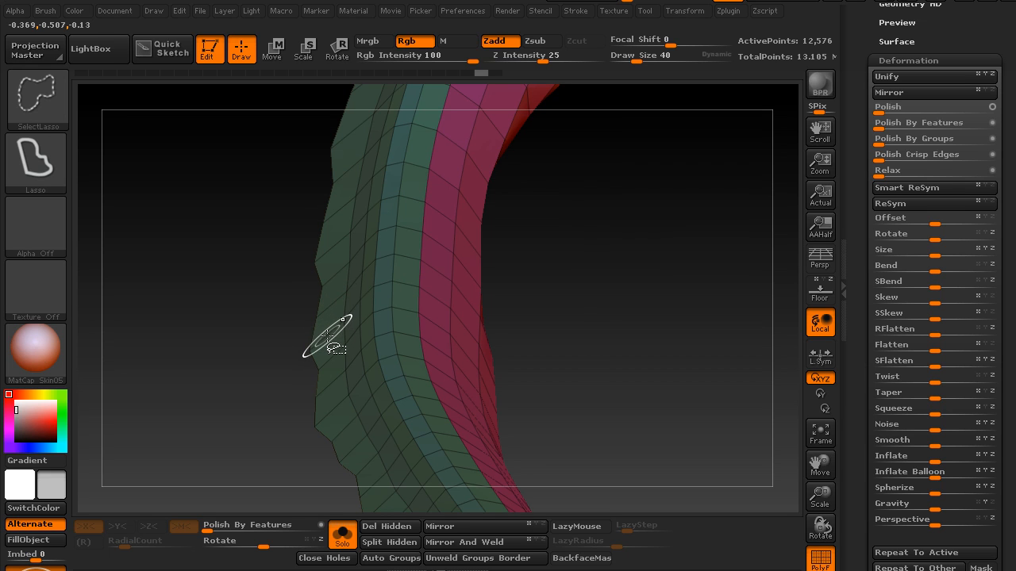
ctrl+alt+shift+click(327, 337)
key(ctrl+z)
ctrl+alt+shift+click(327, 339)
key(ctrl+z)
ctrl+shift+click(326, 339)
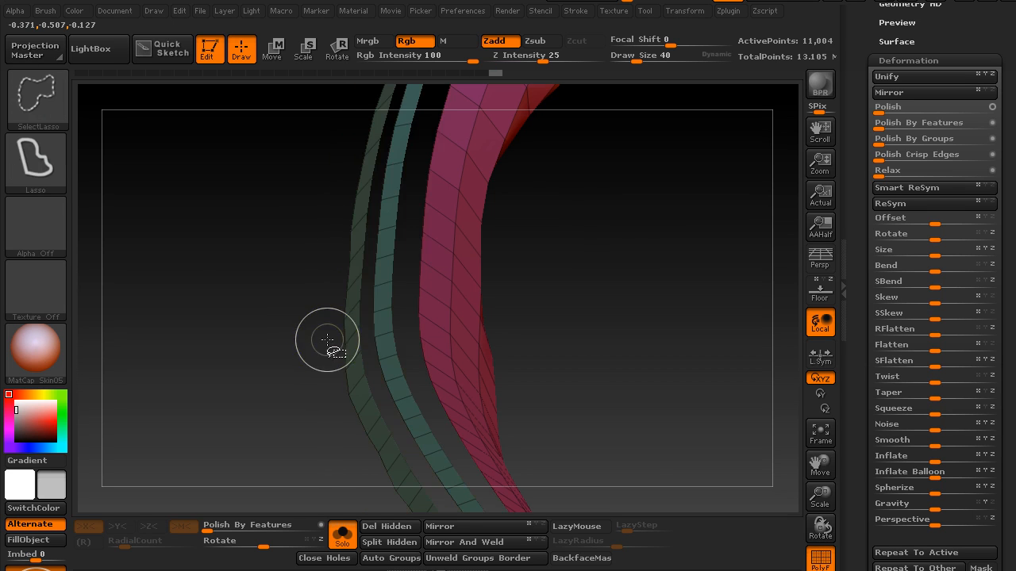
key(ctrl+z)
- Hide the jagged outermost polygon loop along the isolated border with SelectLasso
drag(307, 313, 295, 356)
key(ctrl+shift)
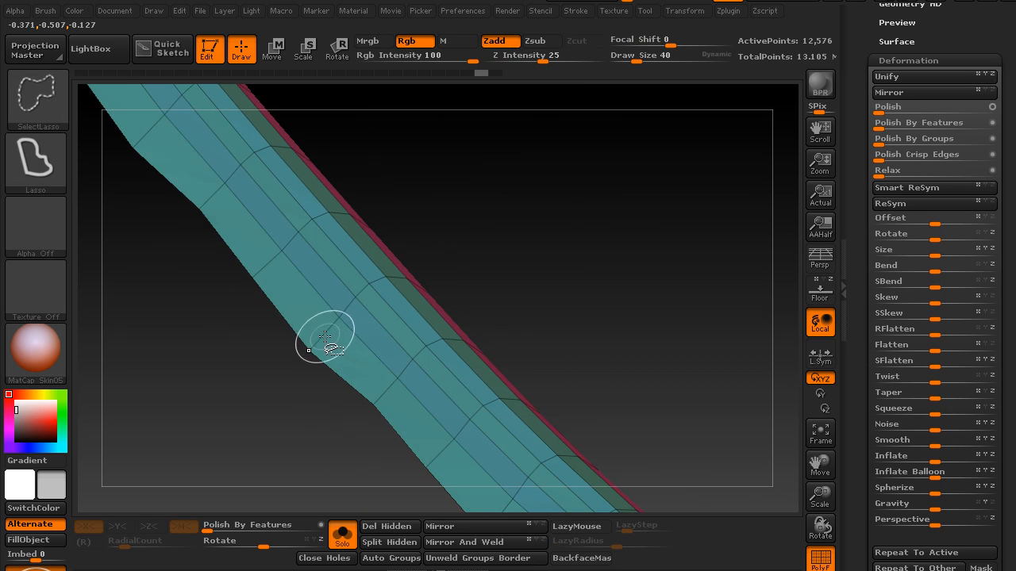
mouse_move(555, 266)
mouse_down()
mouse_move(528, 268)
mouse_move(504, 293)
mouse_move(377, 307)
mouse_up()
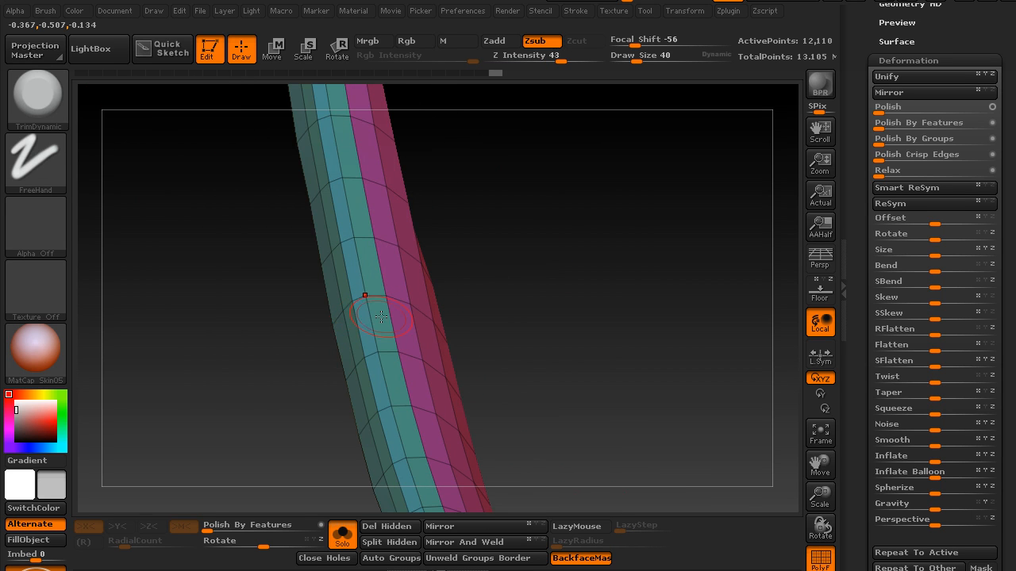
- Combine the visible border loops into a single new polygroup and show the complete garments again
mouse_move(289, 364)
mouse_down()
mouse_move(451, 255)
mouse_move(545, 336)
mouse_move(276, 225)
mouse_move(371, 255)
mouse_move(428, 254)
mouse_up()
key(ctrl)
key(ctrl)
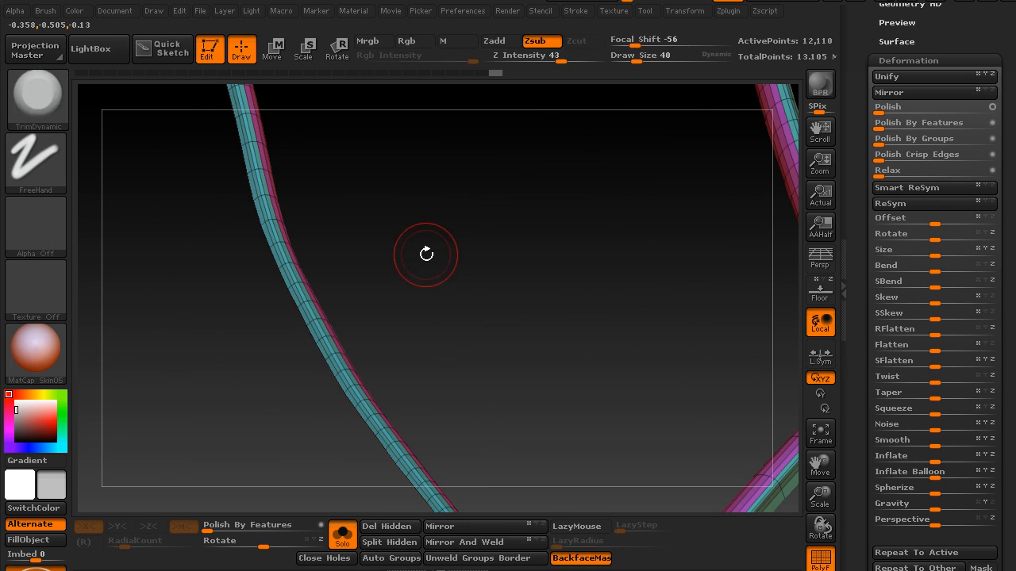
key(alt)
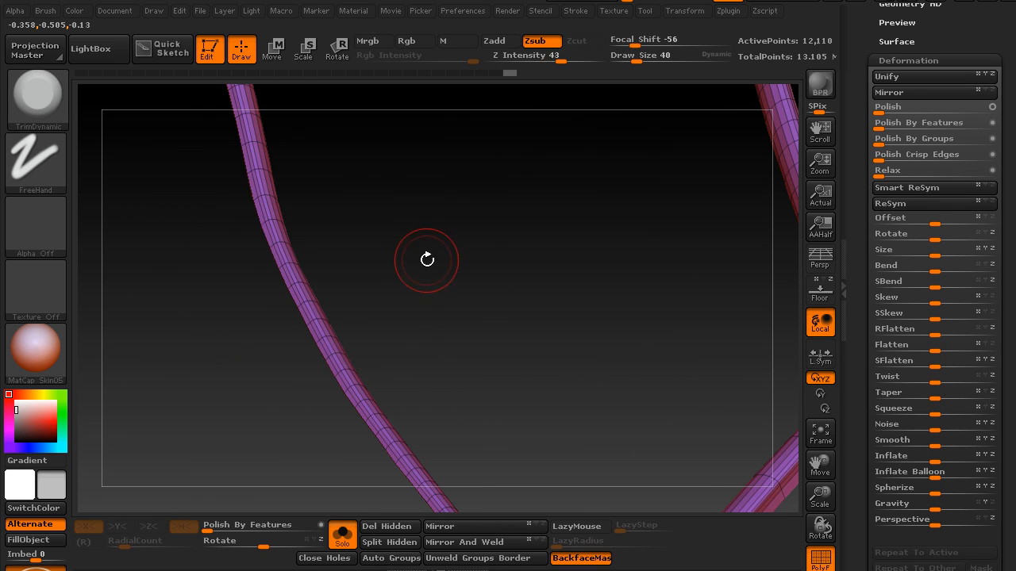
ctrl+shift+click(440, 298)
ctrl+alt+shift+drag(311, 300, 322, 316)
click(46, 104)
drag(358, 237, 506, 326)
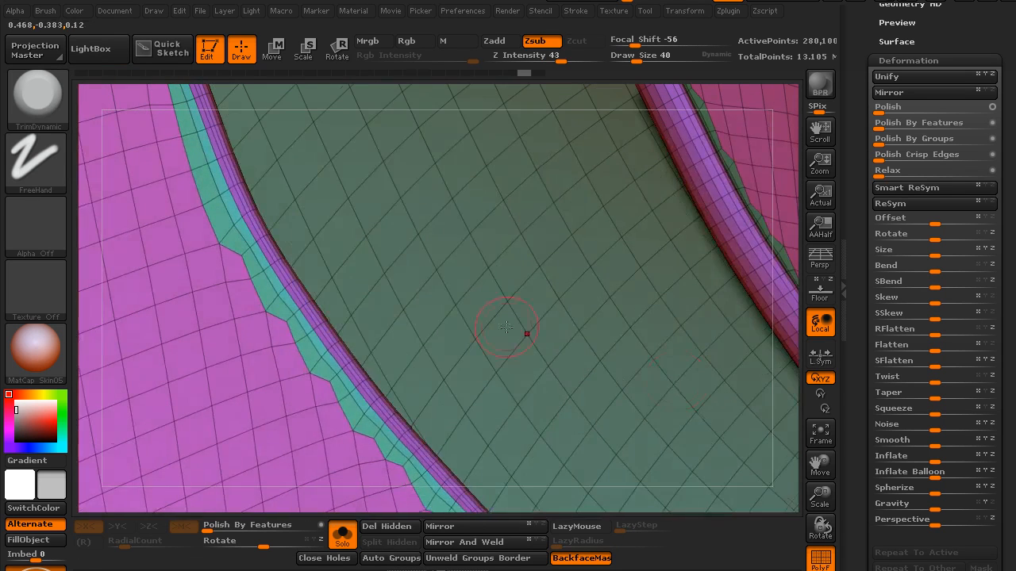
- Switch the selection brush back to SelectRect and isolate the new border polygroup
ctrl+shift+click(46, 99)
ctrl+shift+click(138, 111)
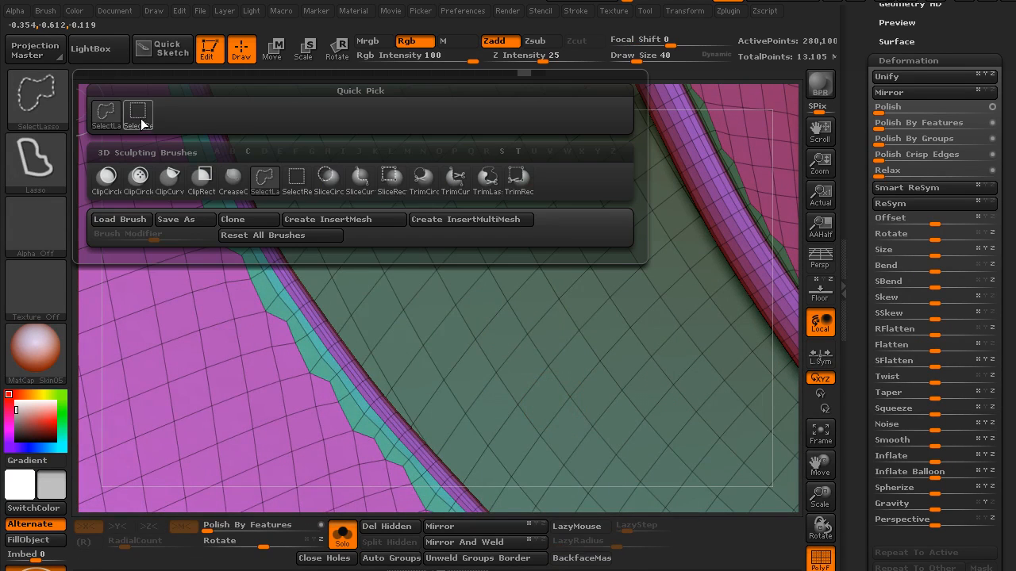
ctrl+shift+click(205, 181)
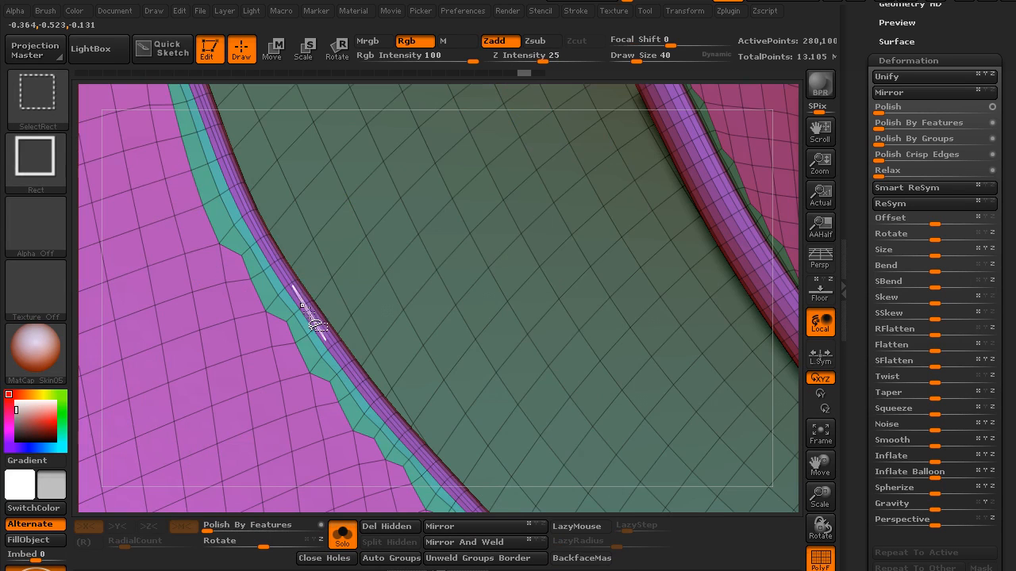
ctrl+shift+click(313, 321)
- Try a small Deformation Inflate on the isolated border polygroup, compare it with the full garments and undo it
mouse_move(329, 329)
mouse_down()
mouse_move(465, 341)
mouse_move(399, 333)
mouse_move(420, 309)
mouse_move(383, 301)
mouse_move(444, 373)
mouse_up()
drag(858, 450, 857, 381)
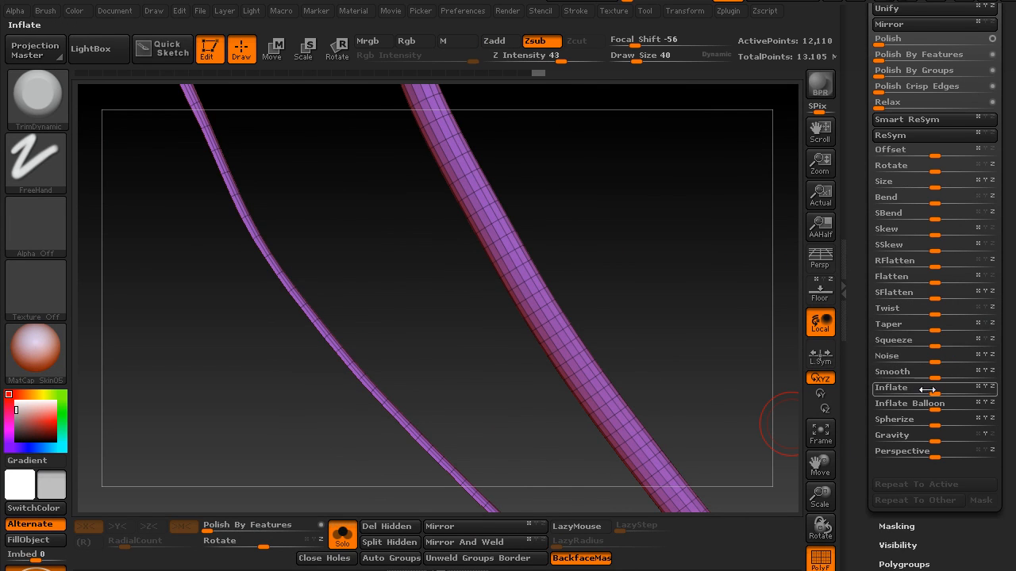
drag(937, 394, 946, 395)
ctrl+shift+click(409, 329)
drag(670, 288, 673, 258)
key(ctrl+z)
key(ctrl+z)
- Mask everything except the border polygroup and apply a slight Deformation Inflate to the borders
ctrl+shift+click(577, 316)
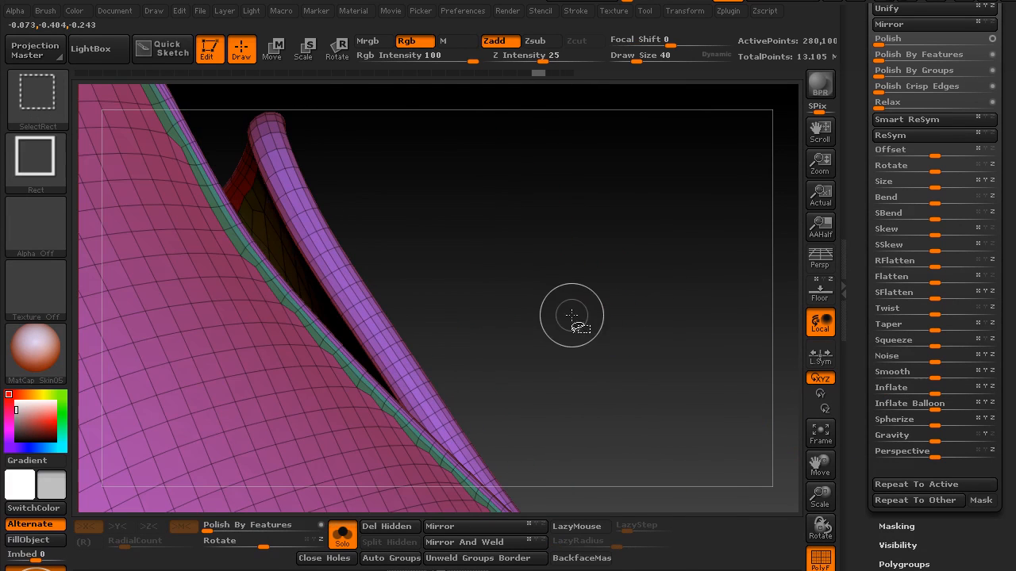
drag(562, 325, 453, 340)
ctrl+shift+click(336, 370)
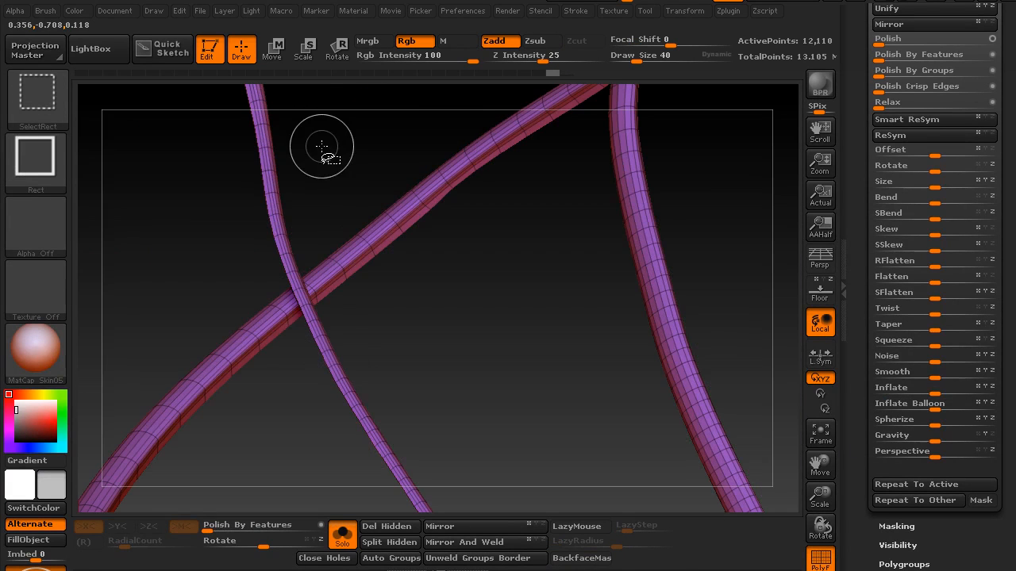
ctrl+shift+click(343, 150)
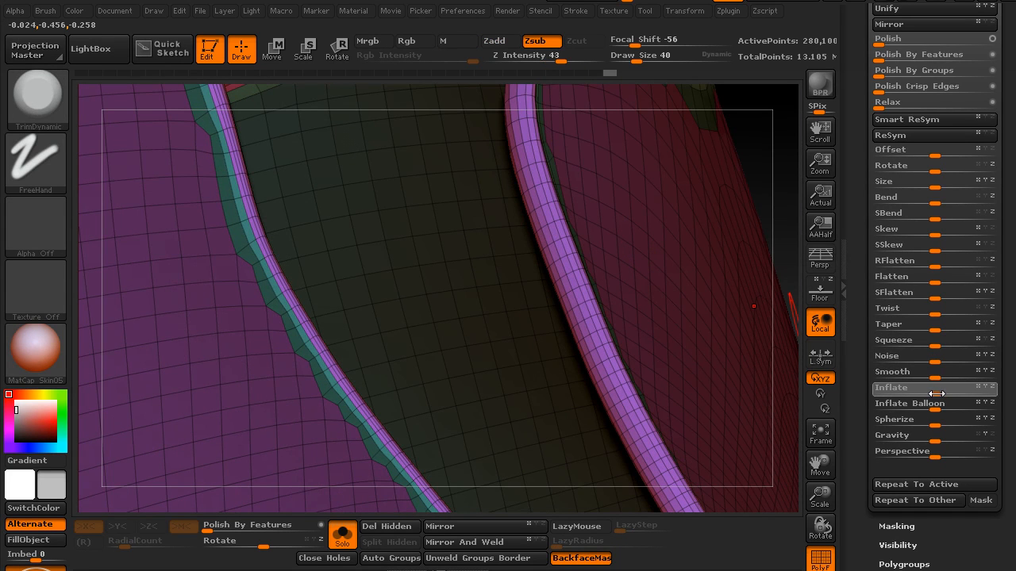
drag(941, 394, 942, 395)
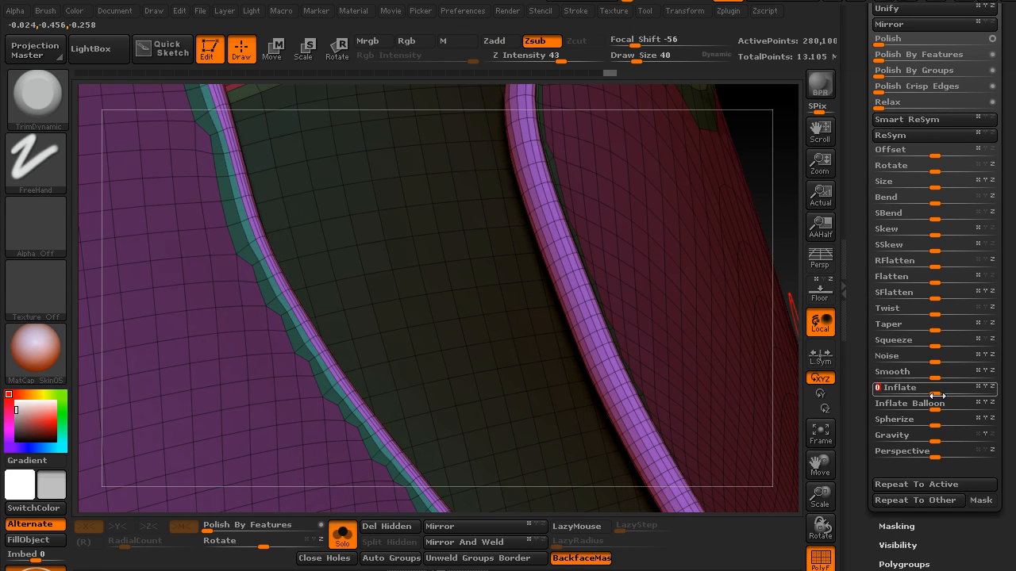
- Clear the mask from the garments, turn off the polyframe display and bring the whole outfit into view
alt+drag(782, 385, 693, 229)
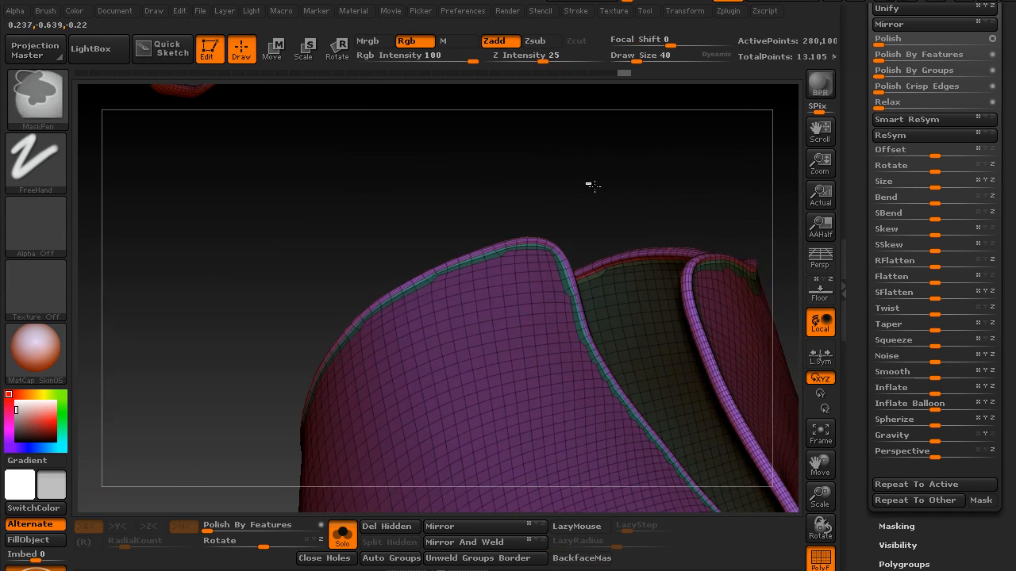
ctrl+drag(590, 183, 620, 178)
key(shift+f)
mouse_move(506, 181)
alt+mouse_down()
mouse_move(538, 195)
mouse_move(548, 172)
mouse_move(531, 219)
alt+mouse_up()
alt+drag(365, 231, 326, 378)
alt+drag(278, 405, 311, 467)
alt+drag(341, 380, 351, 315)
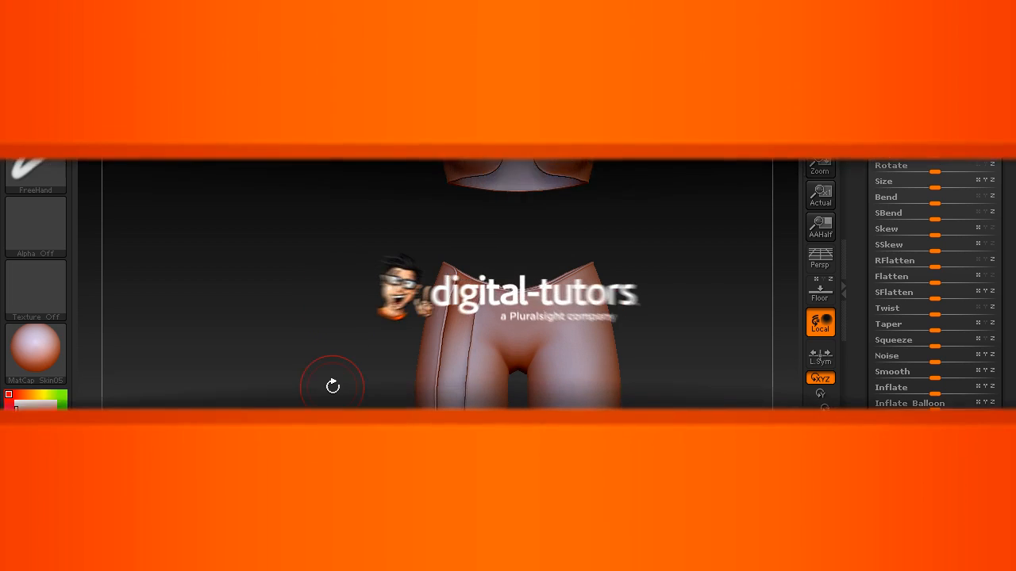